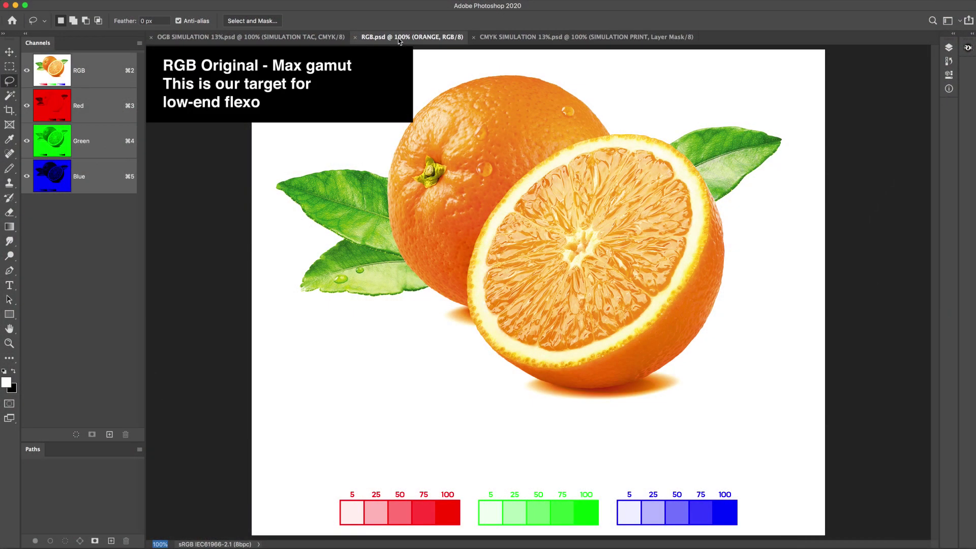
Step: Compare the CMYK simulation, RGB original and CMYKOGB separation documents, ending on CMYK SIMULATION 13%
click(528, 39)
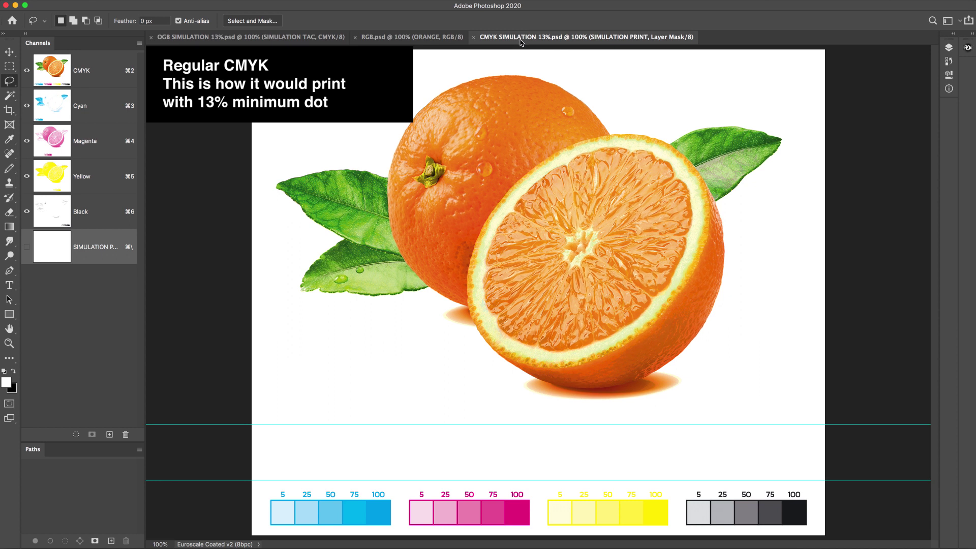
click(431, 39)
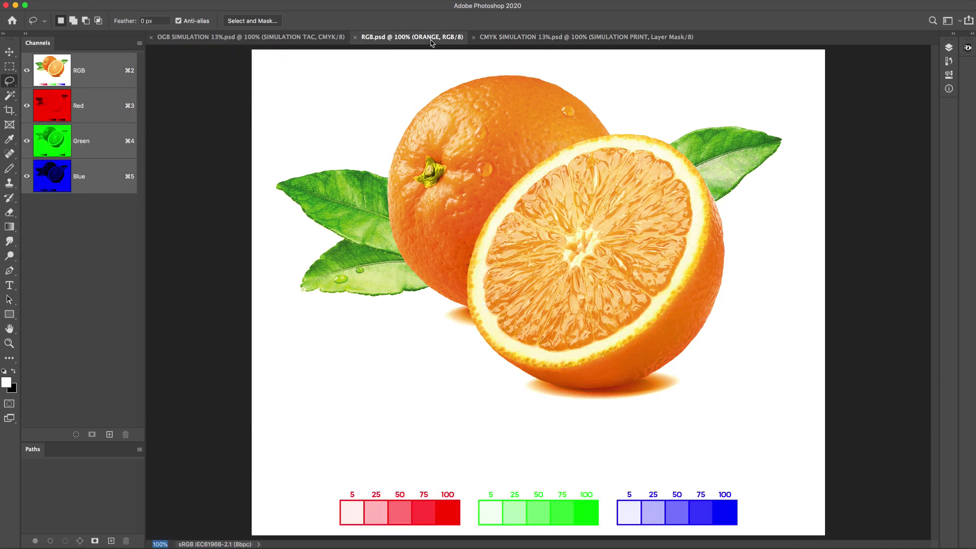
click(312, 39)
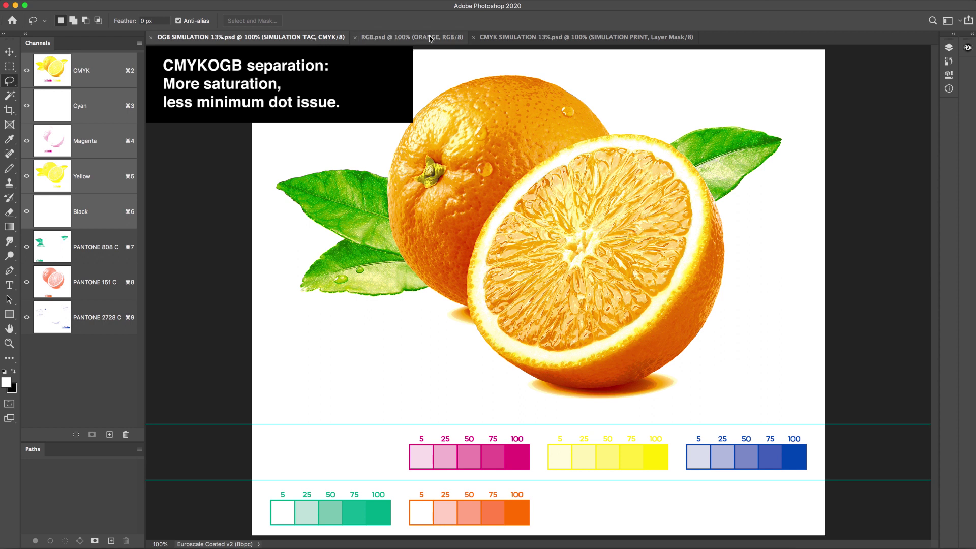
click(505, 38)
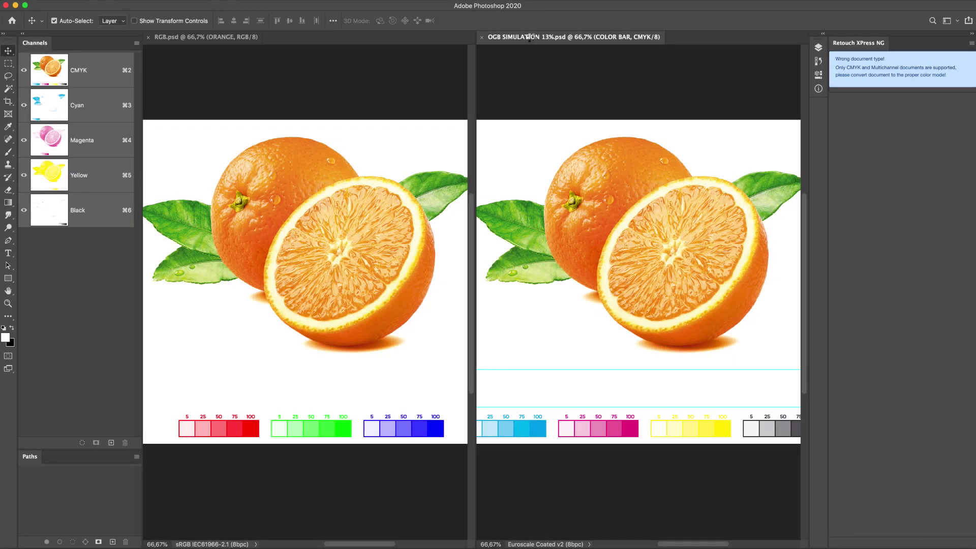
Step: Set a 13% minimum dot for all plates, process the document, and toggle print simulation off and on
click(960, 196)
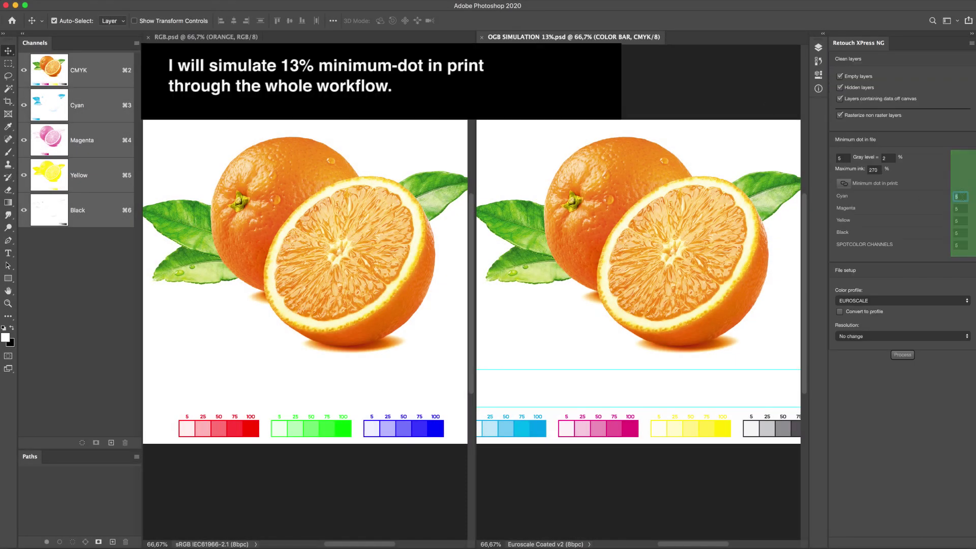
text(13)
key(Tab)
click(909, 355)
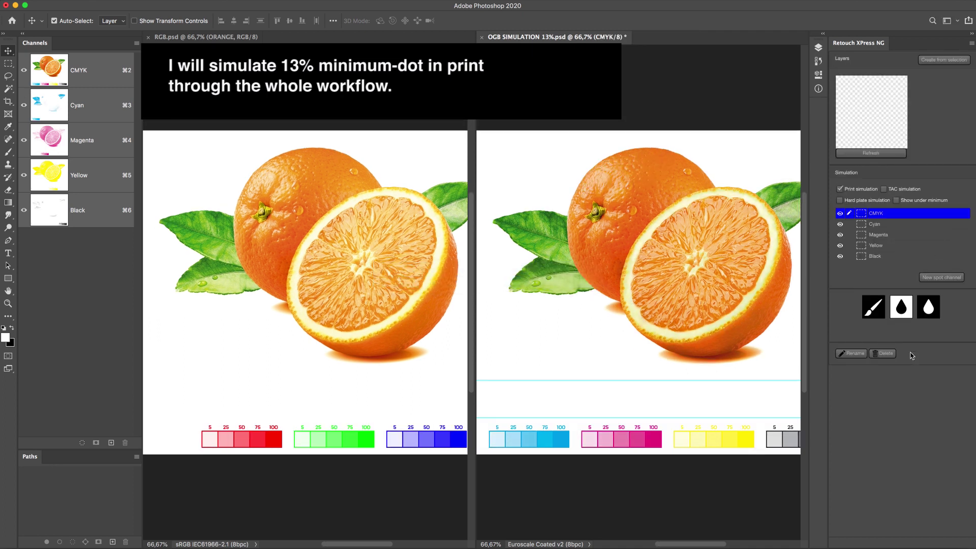
click(840, 189)
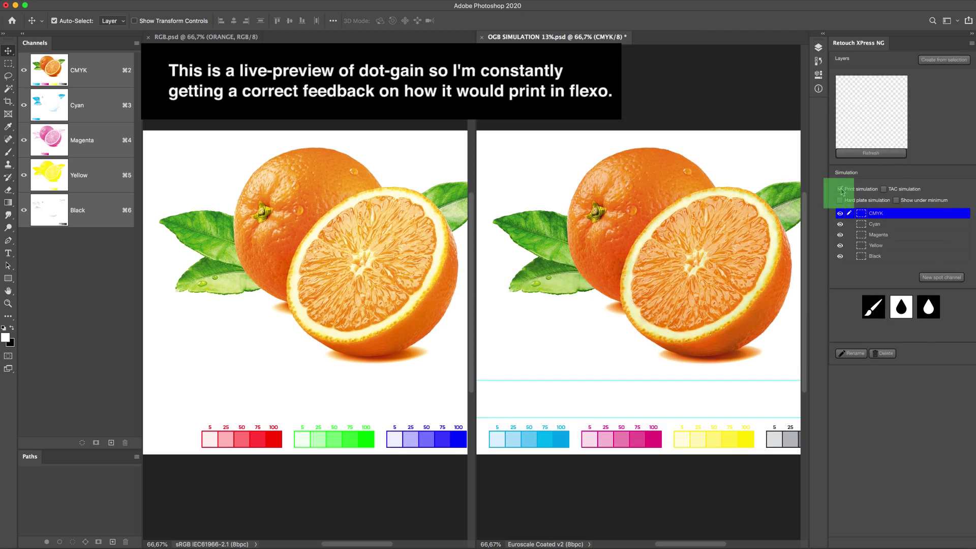
click(840, 189)
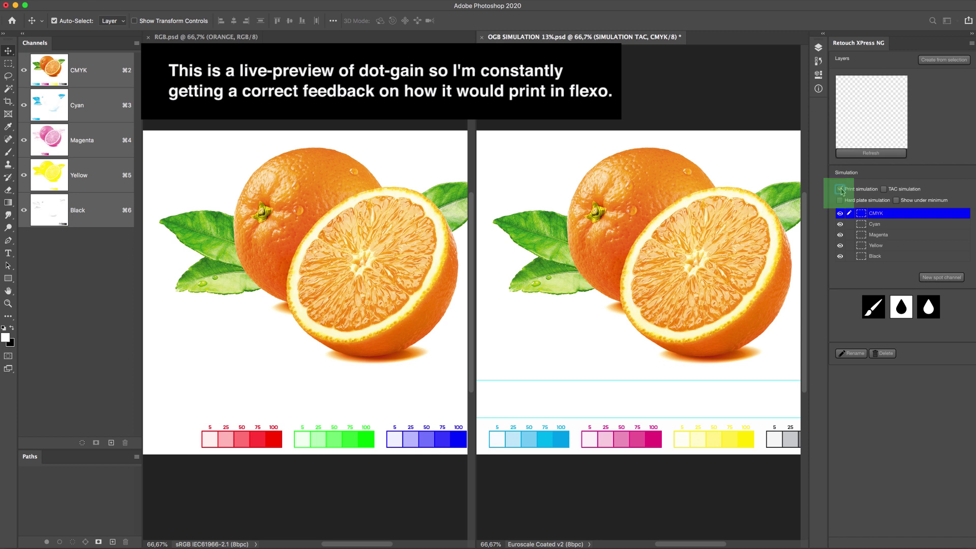
Step: Consolidate all open documents into tabs via Window > Arrange
click(306, 3)
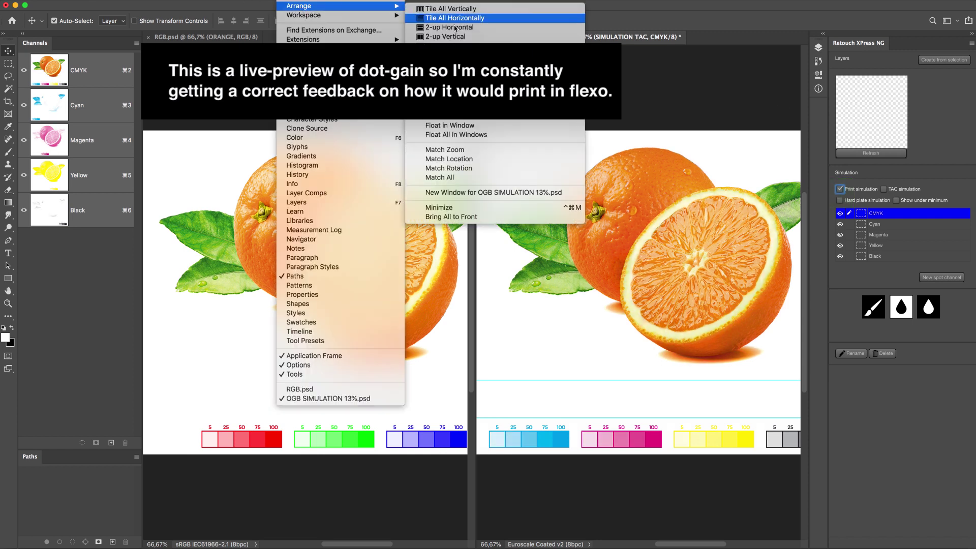
mouse_move(306, 6)
click(457, 94)
scroll(472, 290, up, 3)
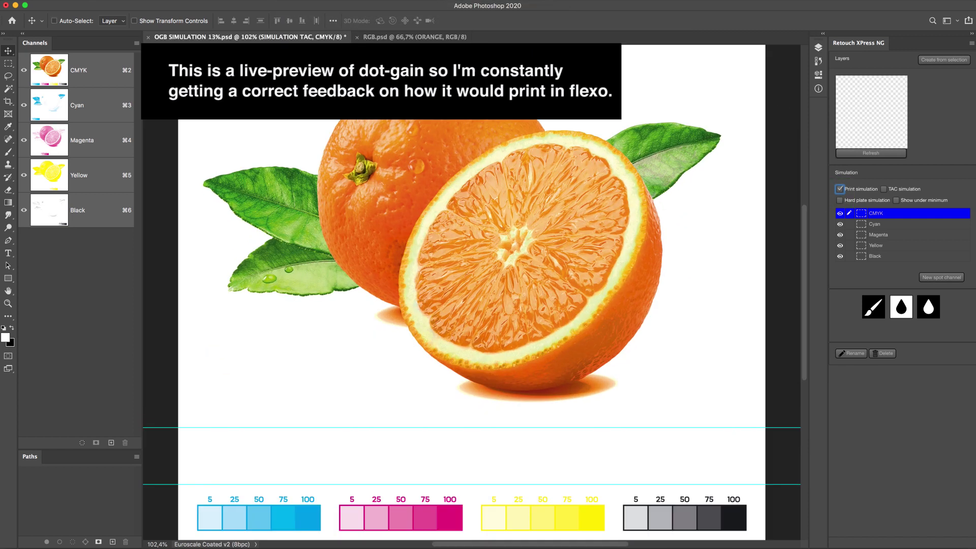
Step: Toggle the COLOR BAR layer's visibility off and back on, then select the ORANGE layer
click(819, 48)
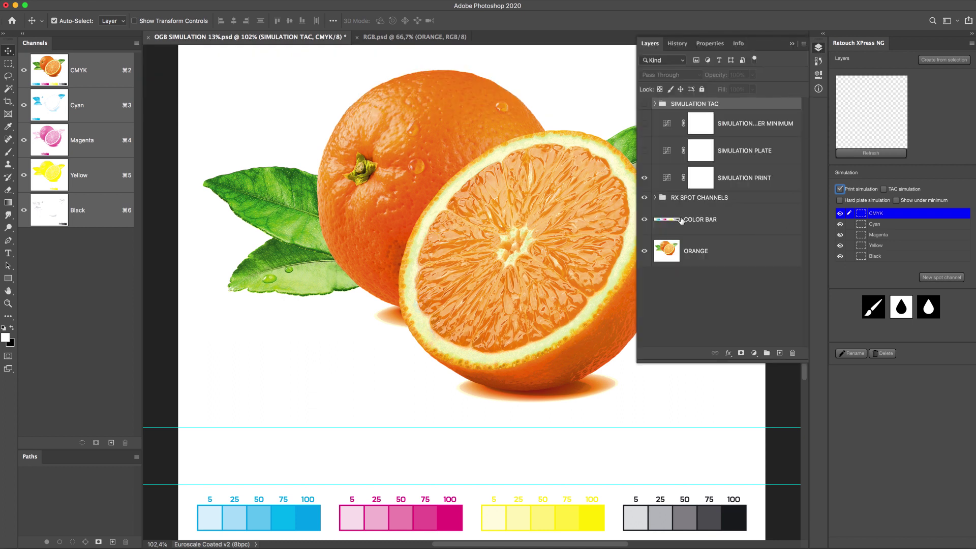
click(644, 220)
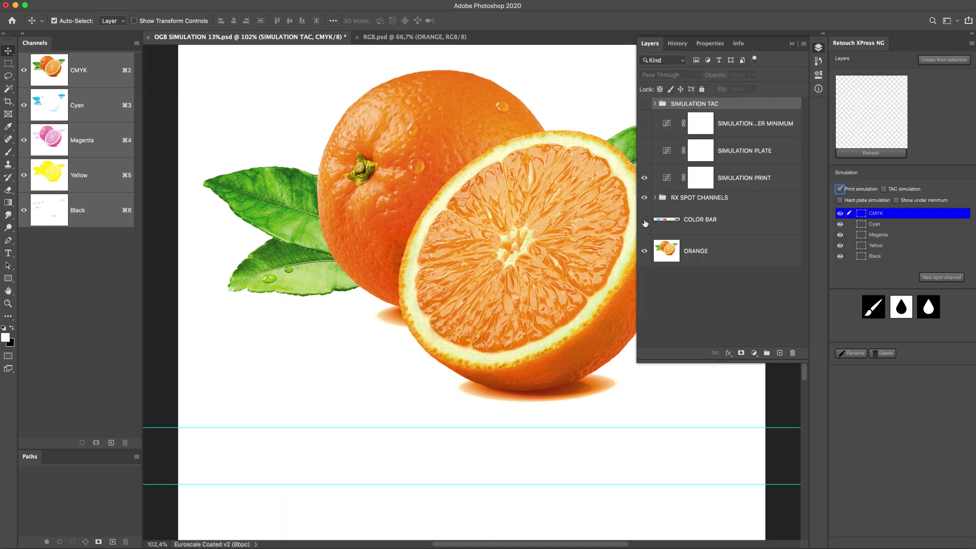
click(644, 220)
click(715, 258)
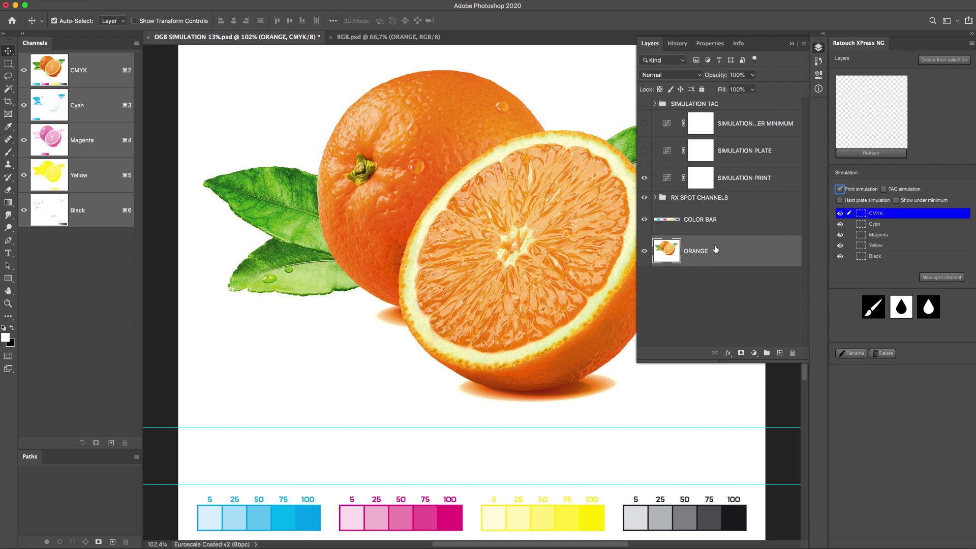
click(793, 44)
Step: Load the ORANGE layer into Retouch XPress and re-separate it as a Triplex separation
click(957, 61)
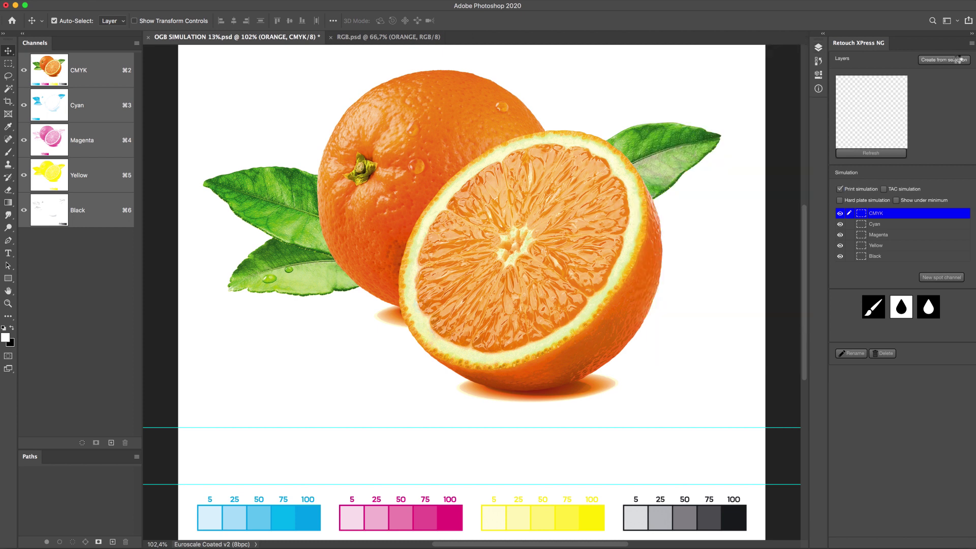
click(853, 190)
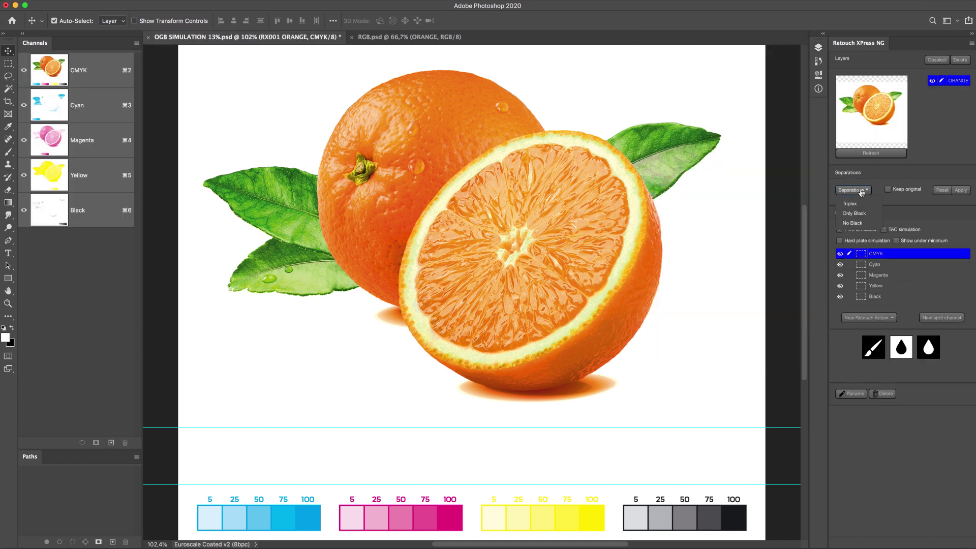
click(855, 204)
click(960, 190)
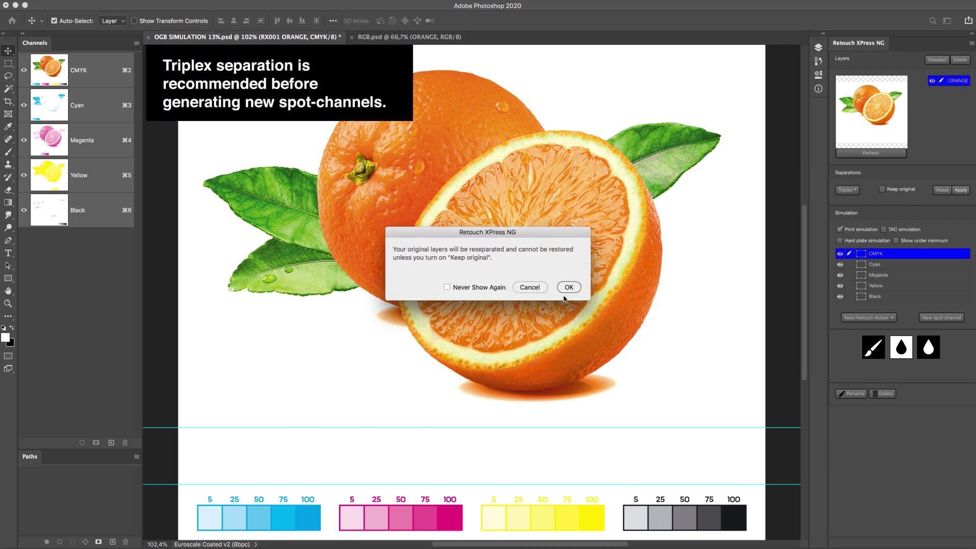
click(569, 288)
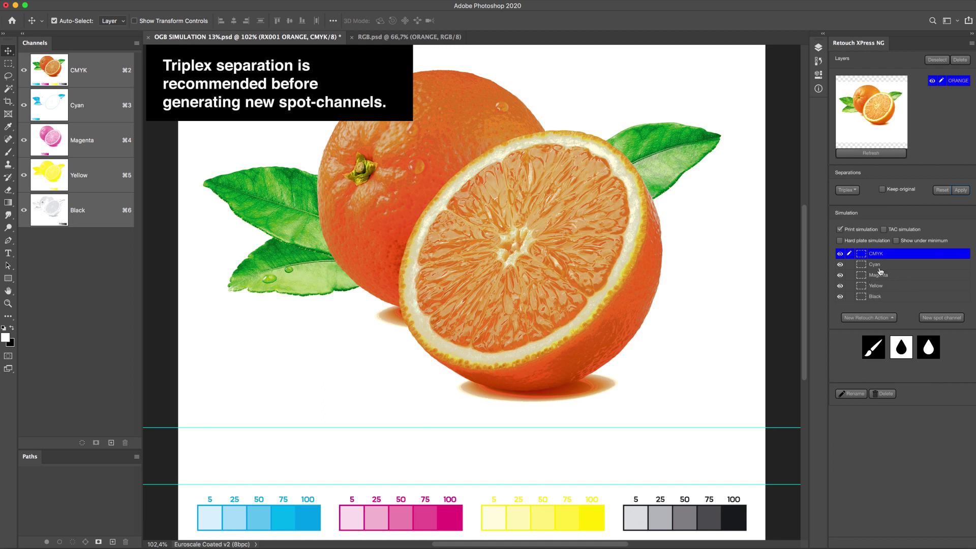
Step: Review the cyan, magenta, yellow and black plates in turn, returning to cyan
click(878, 265)
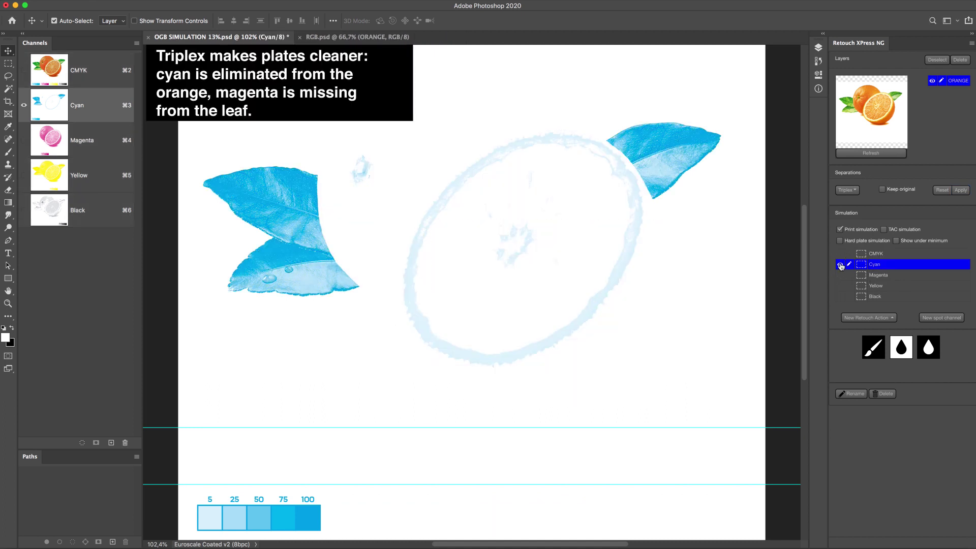
click(893, 276)
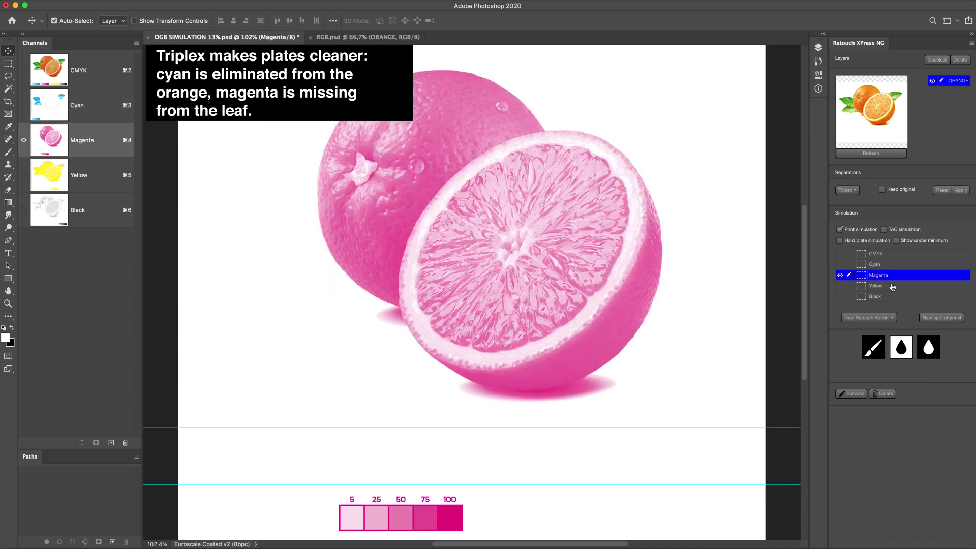
click(892, 288)
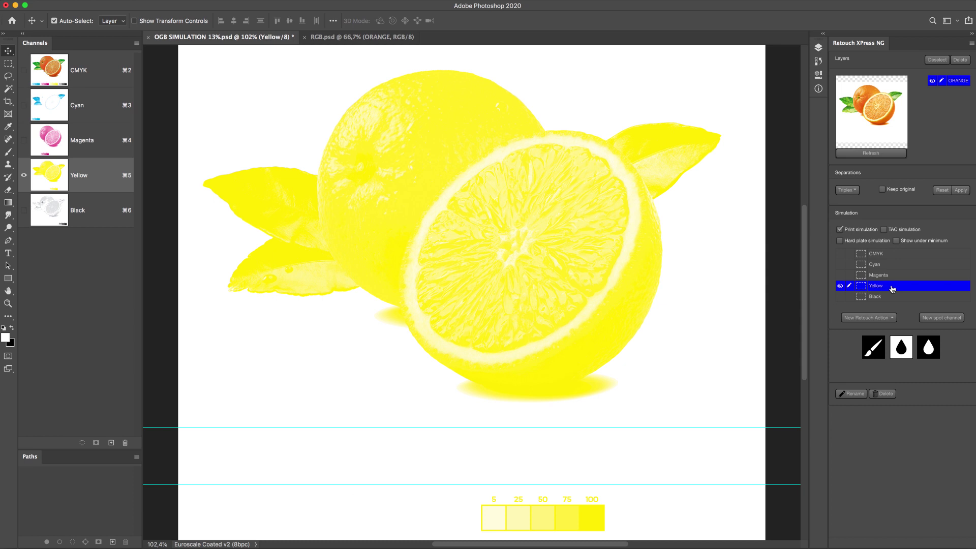
click(893, 297)
click(892, 266)
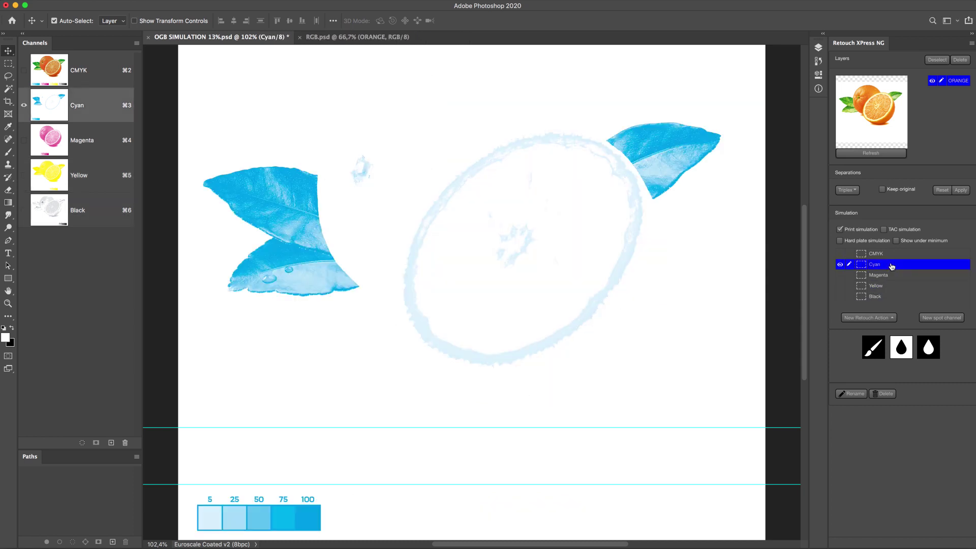
Step: Add a Breakout retouch to the cyan plate, lowering the Levels white input to drop faint cyan
click(882, 319)
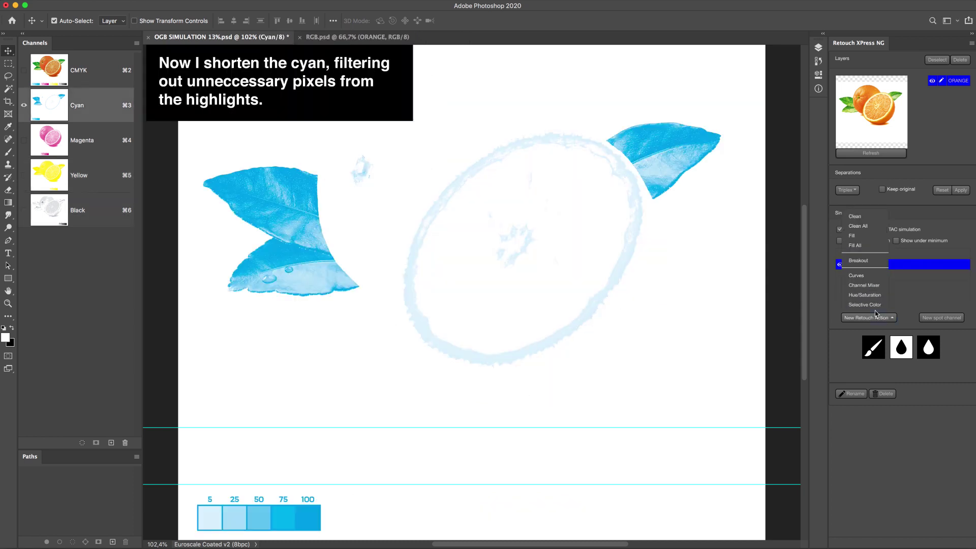
click(862, 261)
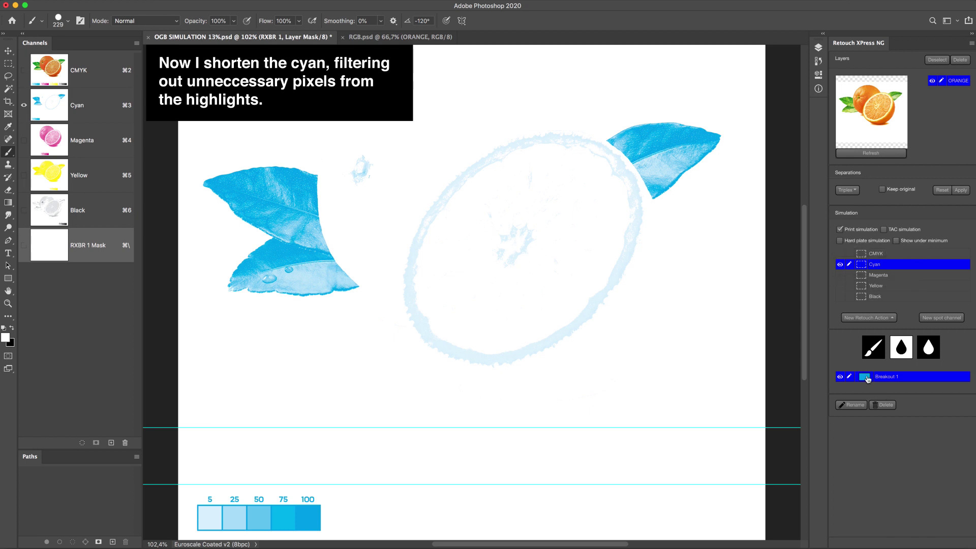
click(867, 378)
drag(849, 380, 842, 383)
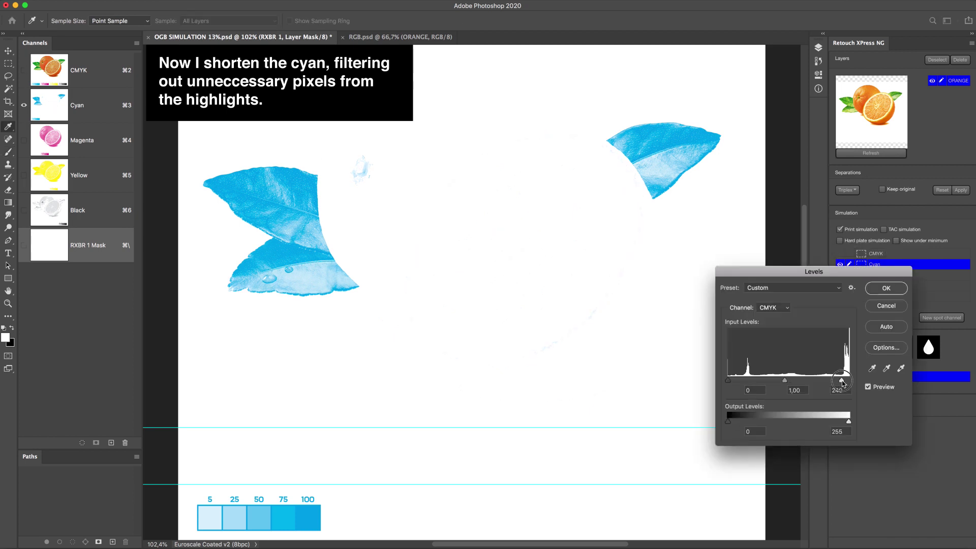
key(Return)
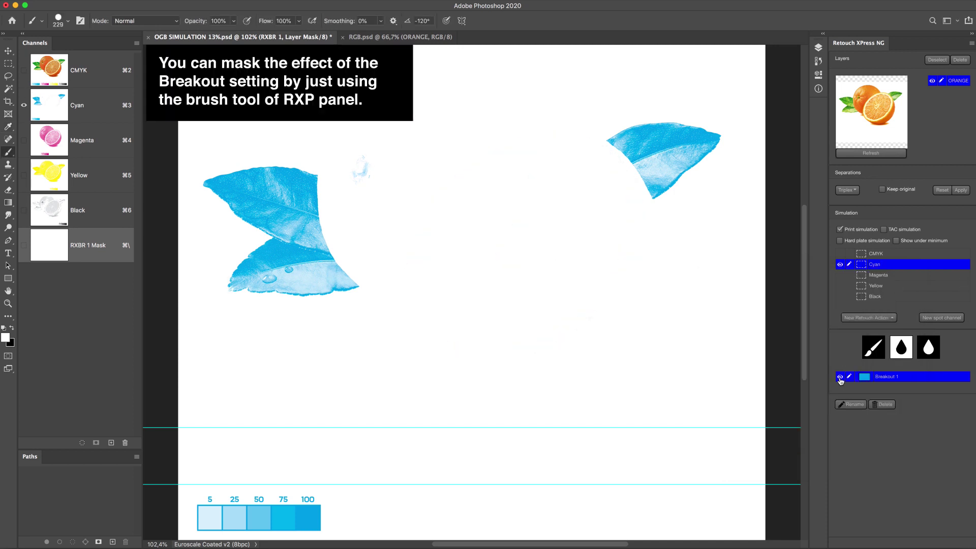
scroll(375, 122, up, 3)
scroll(375, 122, up, 3)
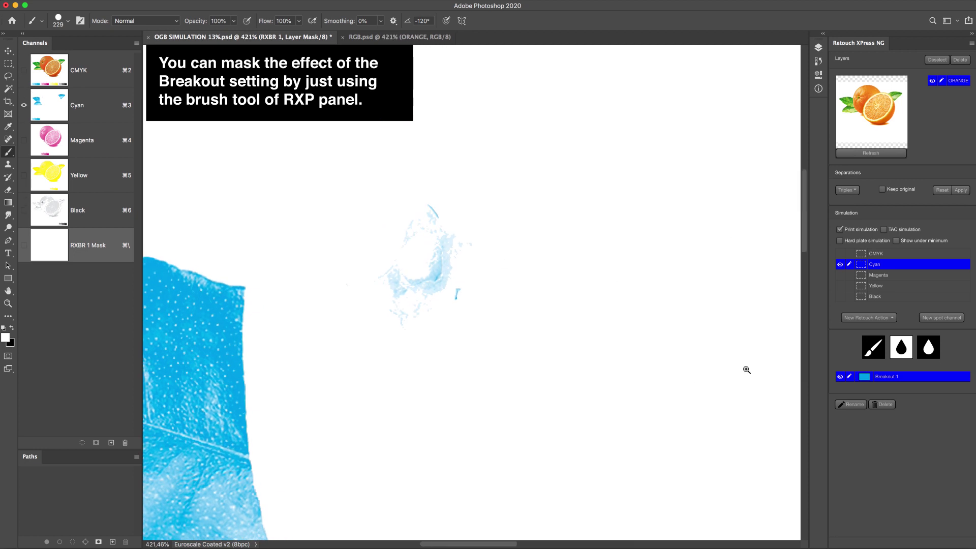
Step: Paint the breakout mask back around the droplet, then view the magenta plate
click(874, 347)
click(405, 233)
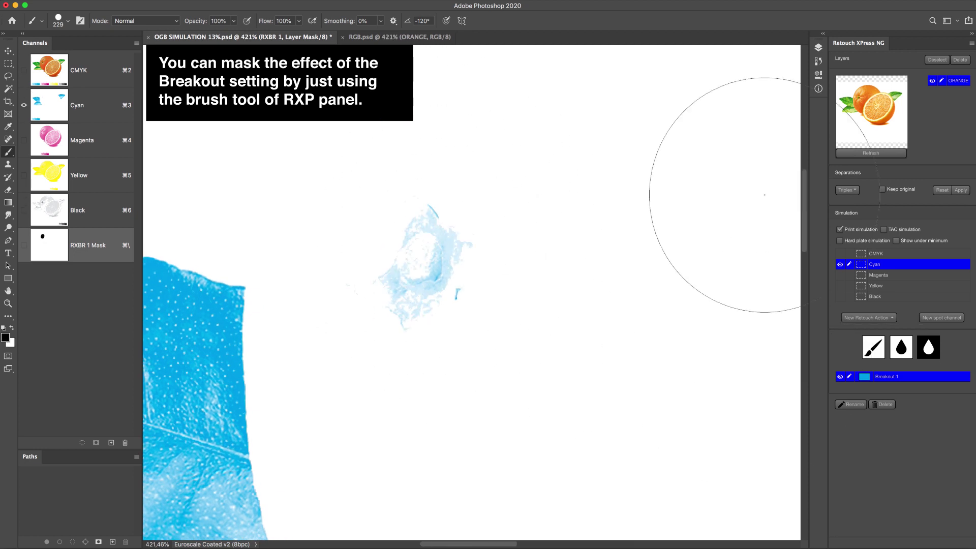
scroll(758, 192, down, 6)
click(890, 275)
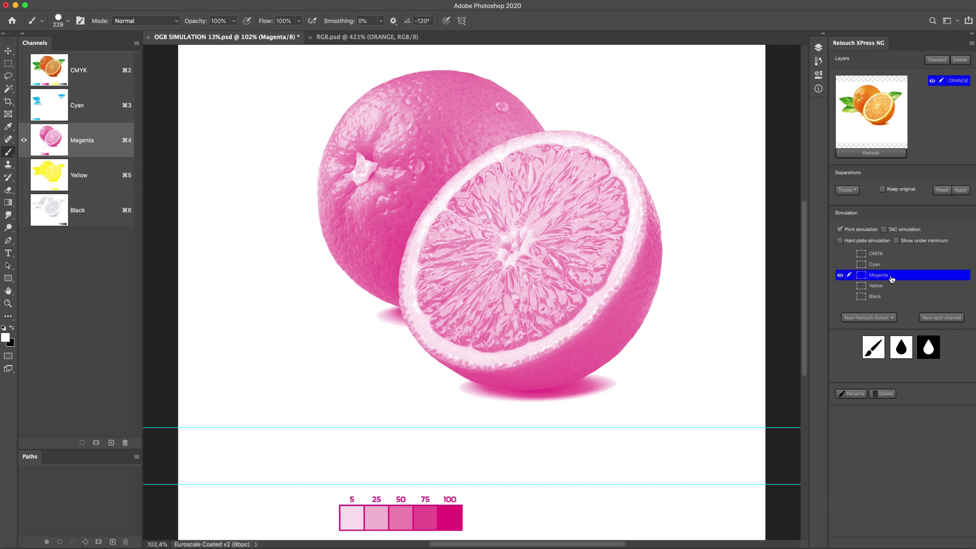
Step: Add a Breakout 2 Levels correction lightening the yellow plate's faintest tones, then view the black plate
click(900, 287)
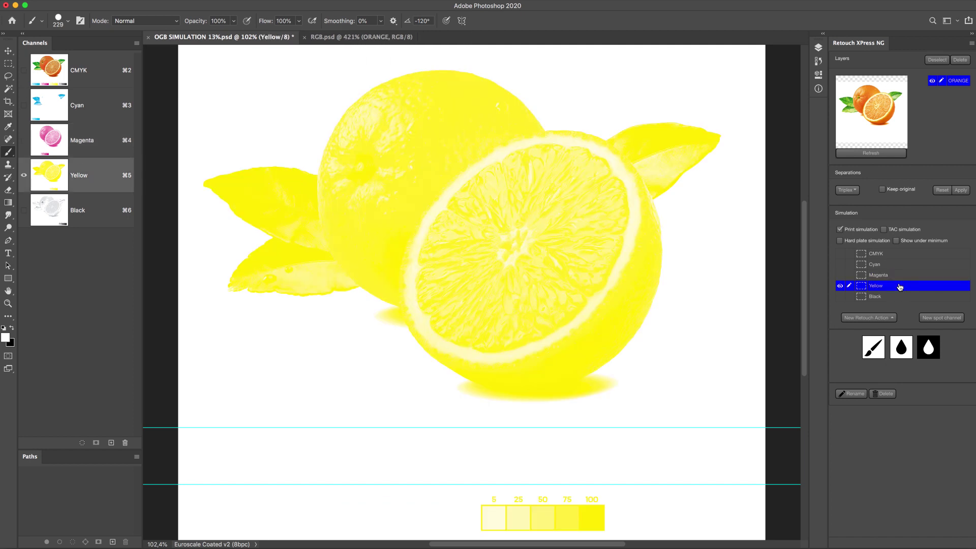
click(869, 318)
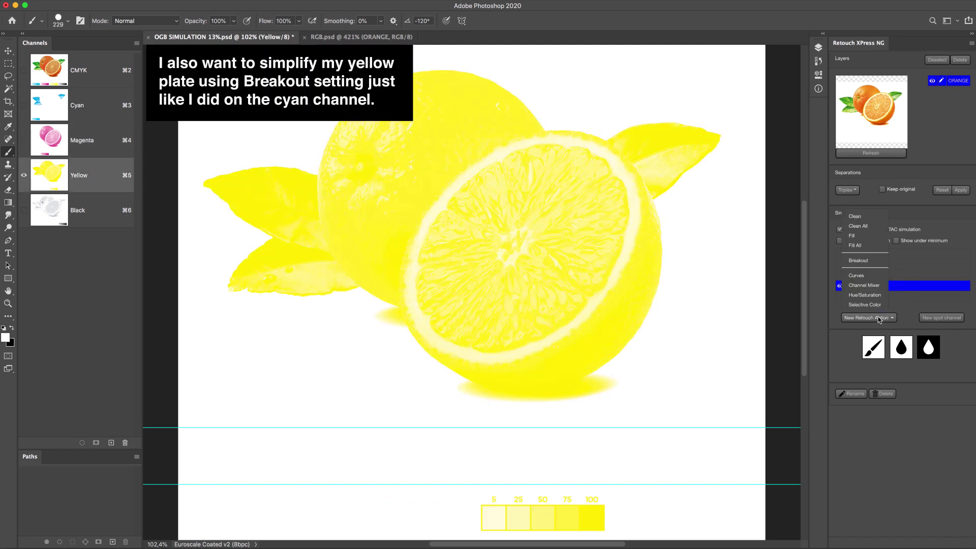
click(864, 260)
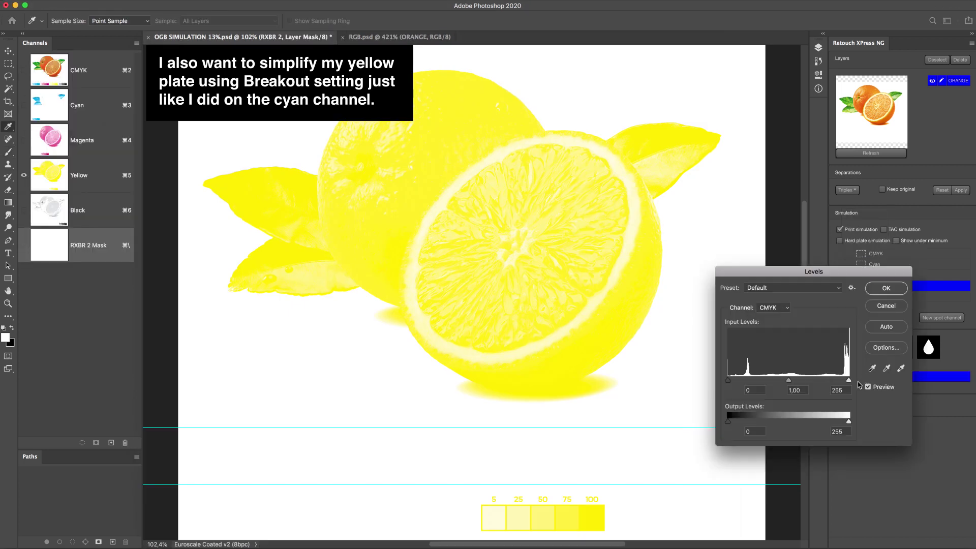
drag(848, 381, 830, 381)
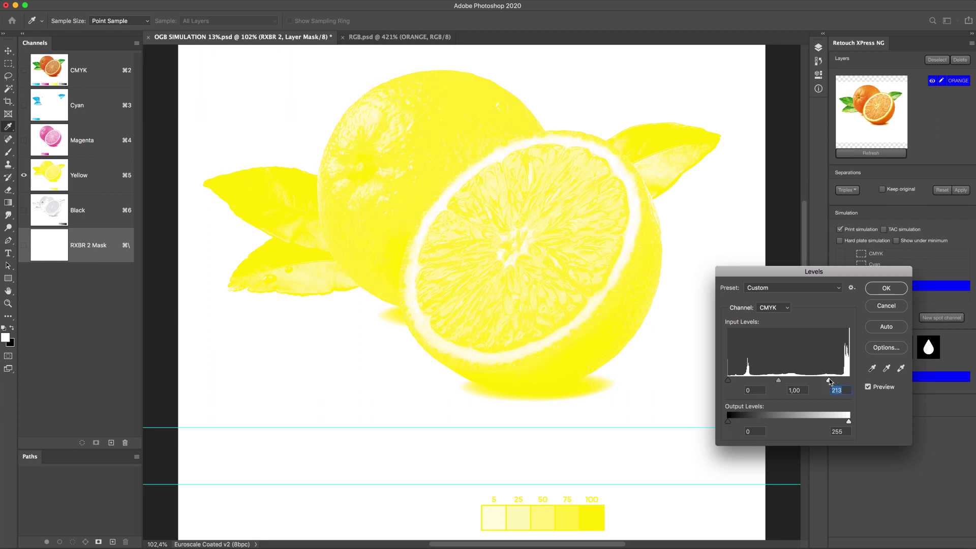
click(896, 286)
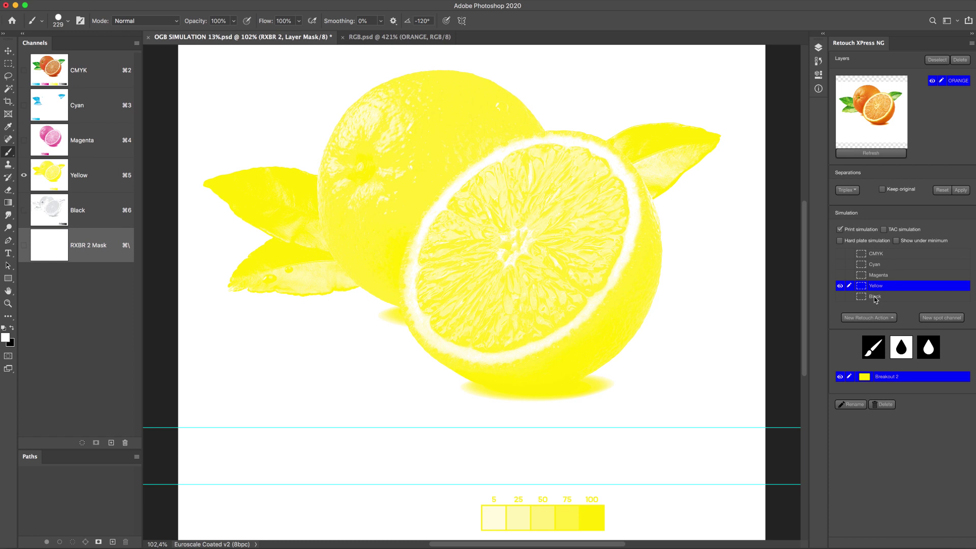
click(875, 298)
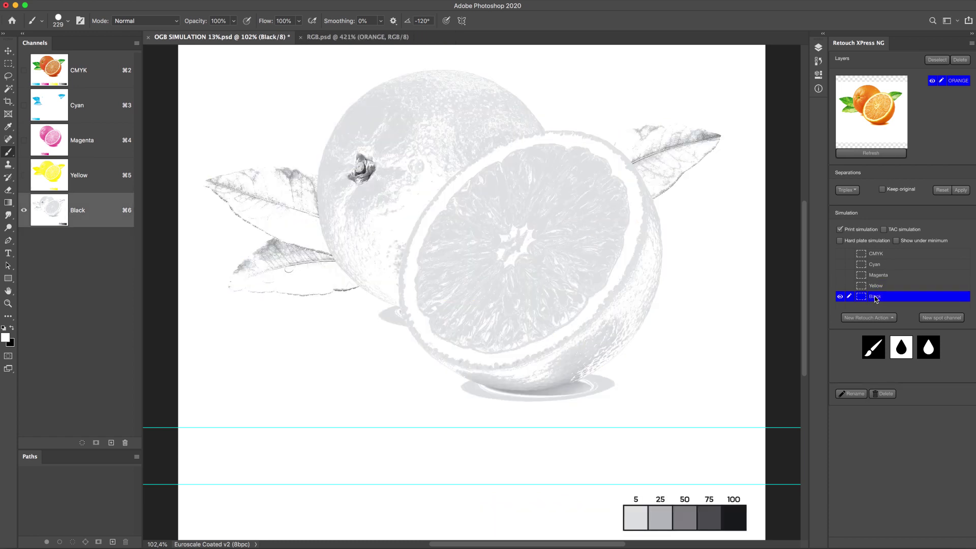
Step: Add a Breakout 3 to the black plate with the Levels white input at about 243
click(868, 318)
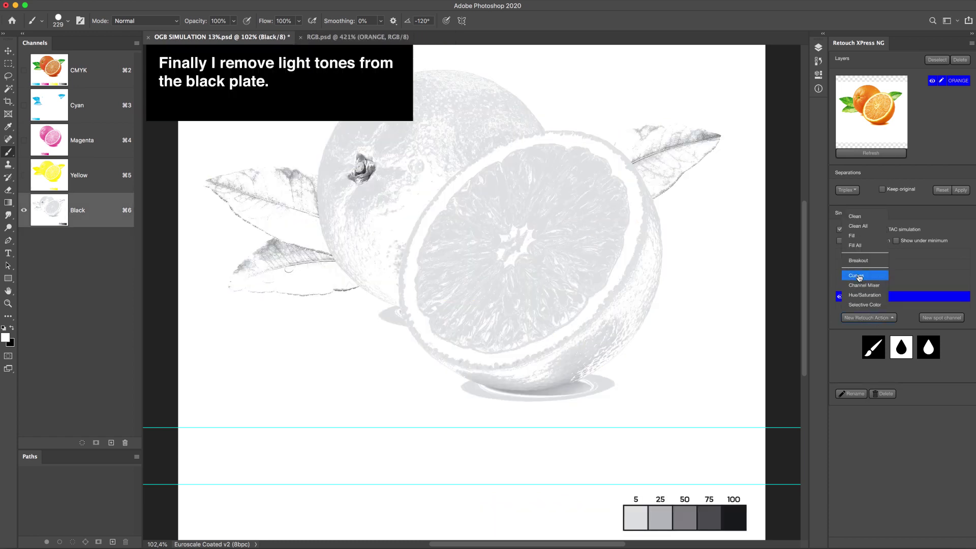
click(859, 261)
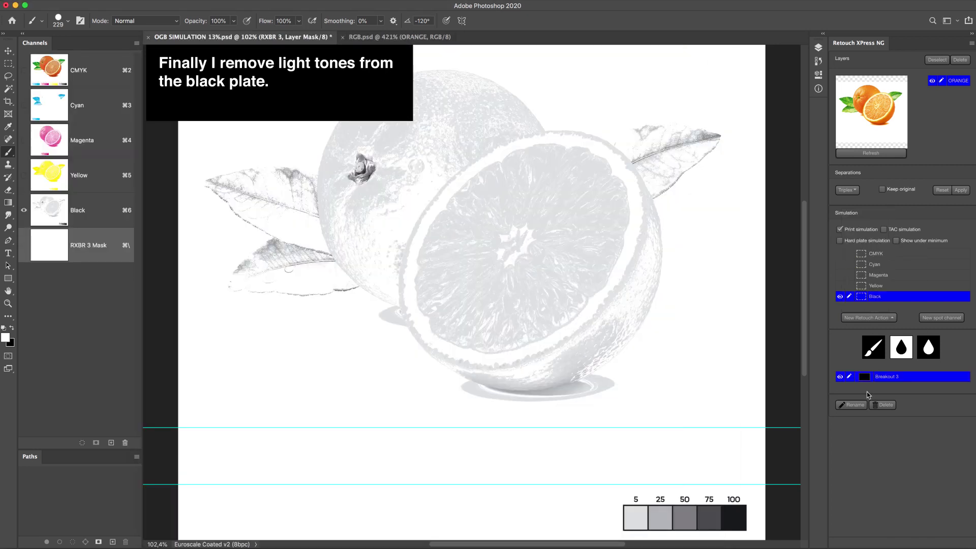
click(868, 379)
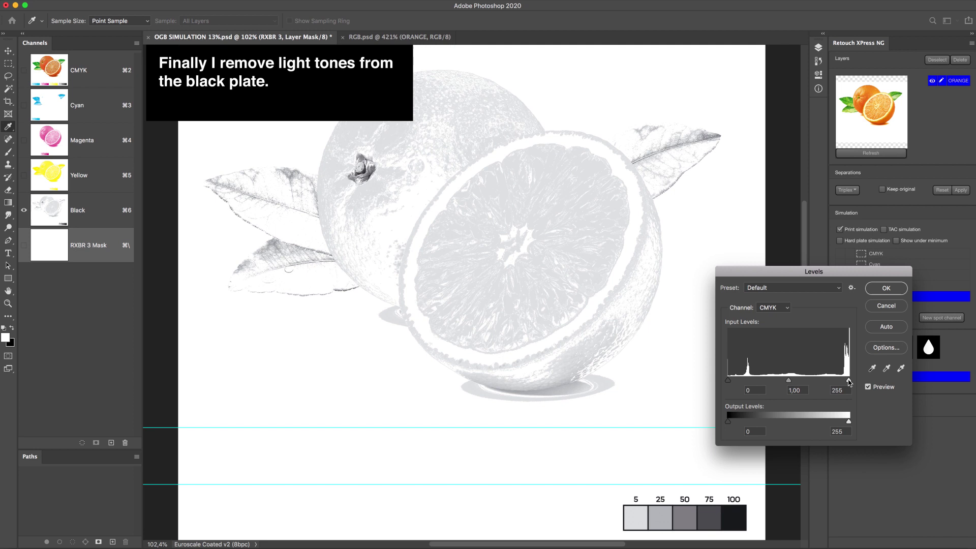
drag(848, 380, 844, 381)
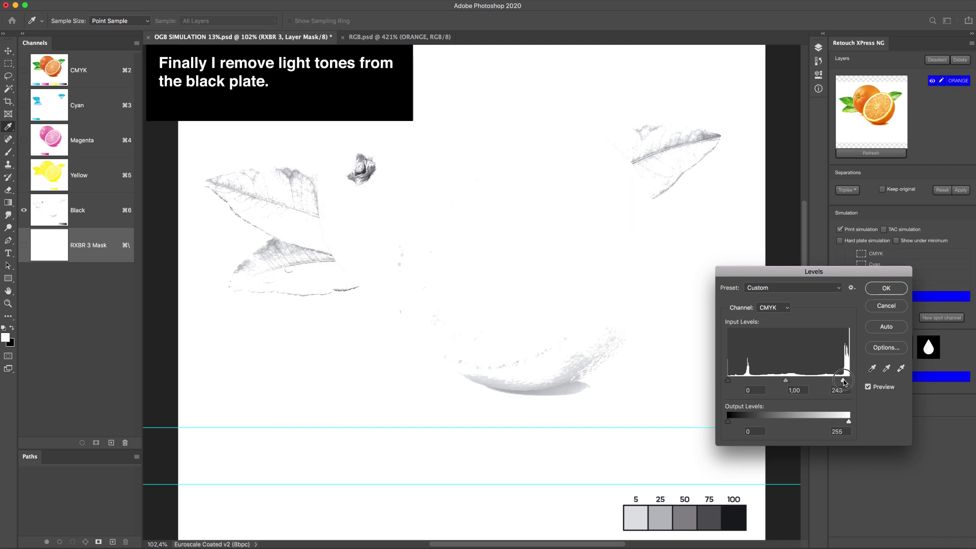
click(894, 288)
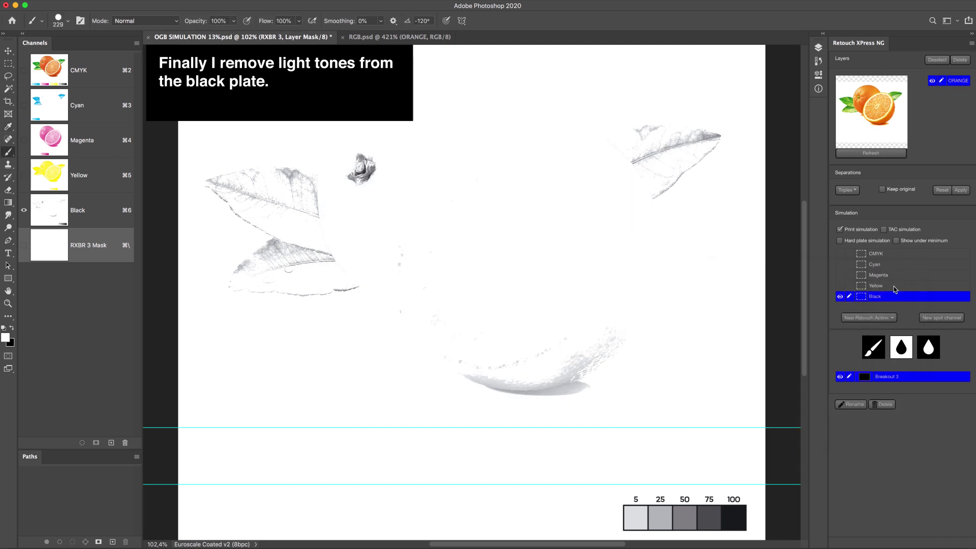
Step: Under hard plate simulation, add a Clean retouch erasing stray specks from the black plate, then show CMYK
click(839, 240)
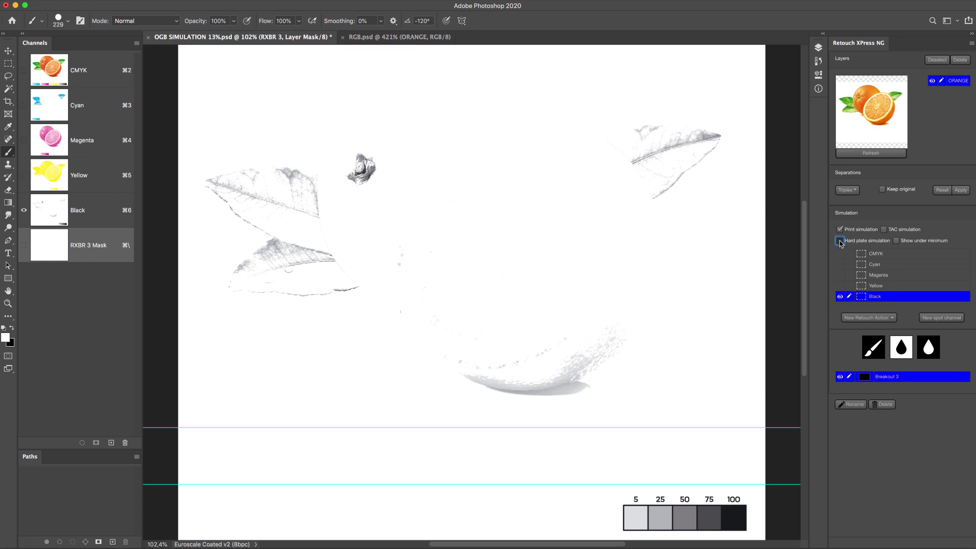
super+click(478, 315)
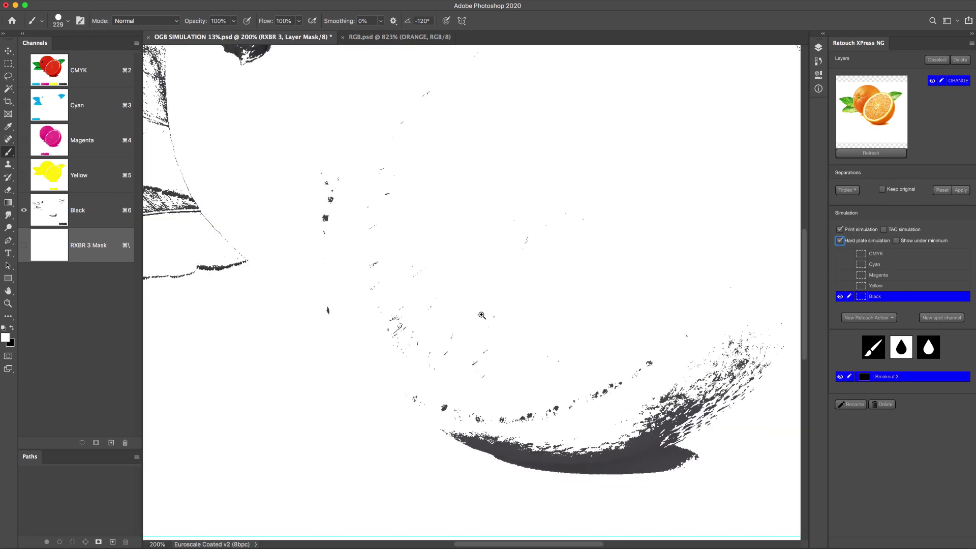
click(866, 318)
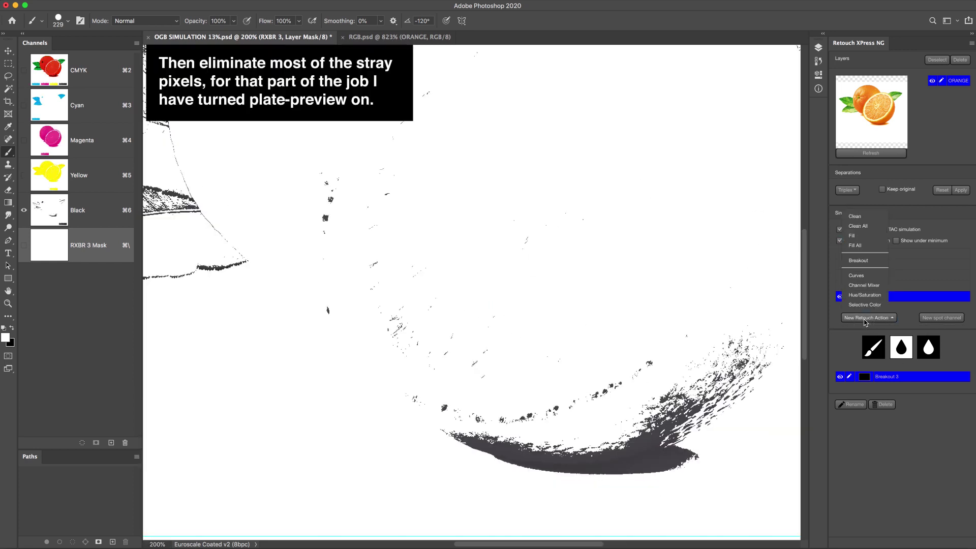
click(855, 216)
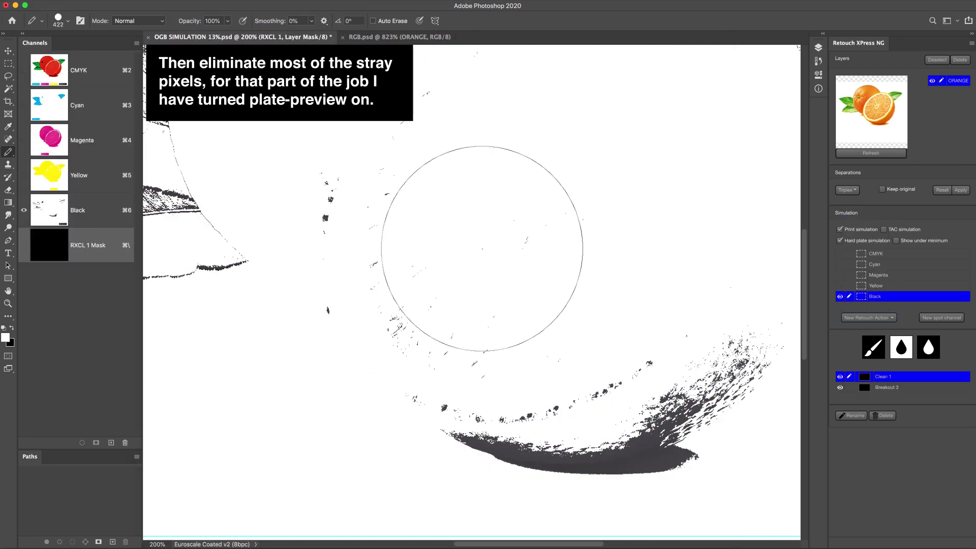
drag(475, 244, 491, 245)
mouse_move(579, 292)
mouse_down()
mouse_move(512, 319)
mouse_move(400, 303)
mouse_move(399, 227)
mouse_move(422, 171)
mouse_up()
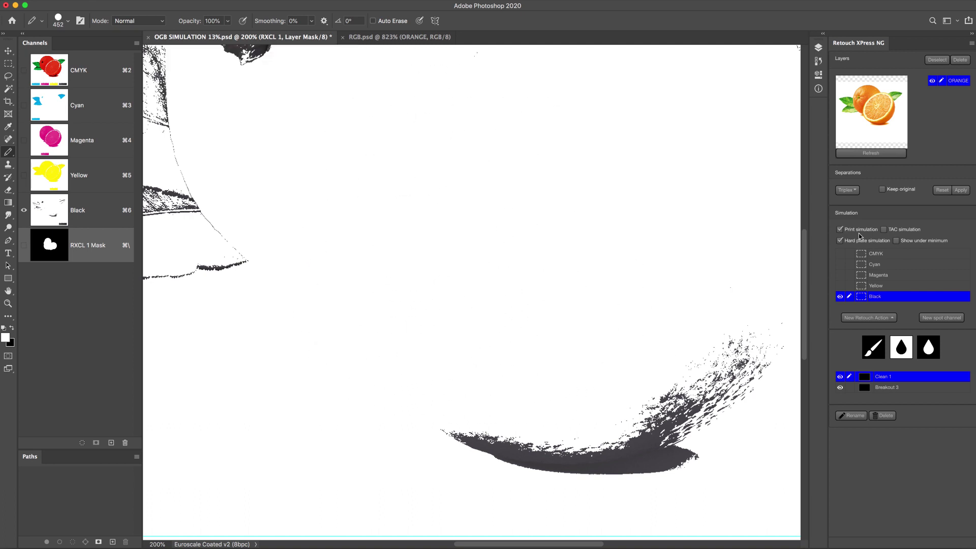
click(840, 241)
click(883, 256)
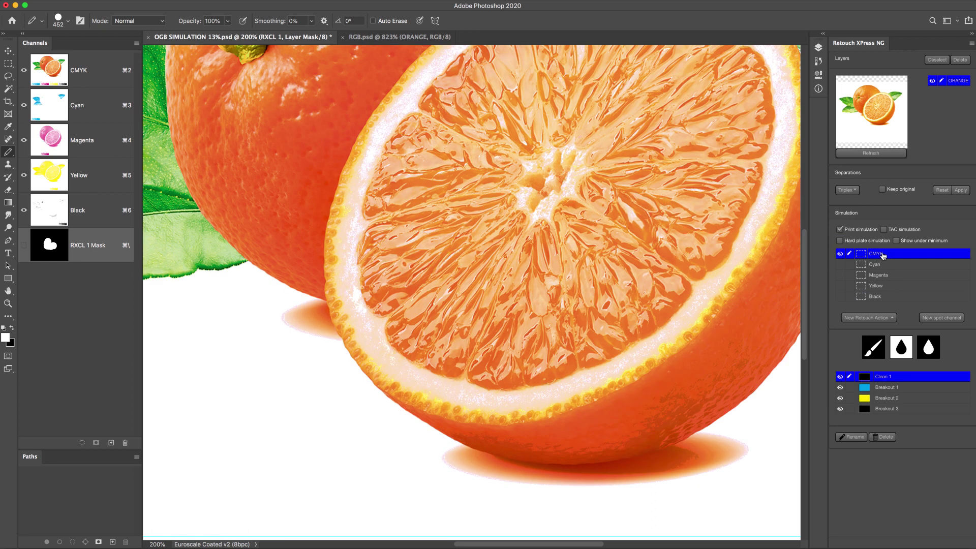
Step: Create a PANTONE 808 C spot channel from the cyan data, then hide it to compare
click(944, 278)
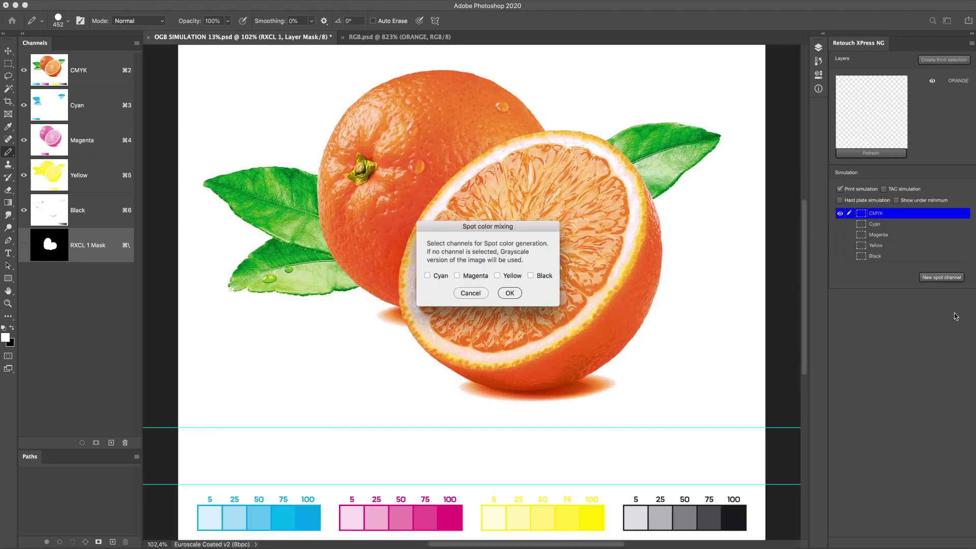
click(428, 276)
click(516, 293)
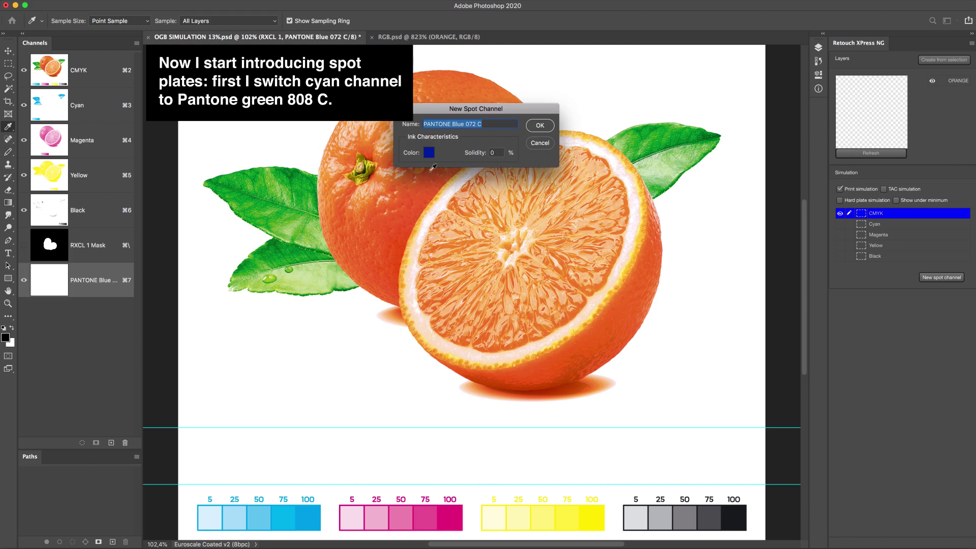
click(431, 154)
text(808)
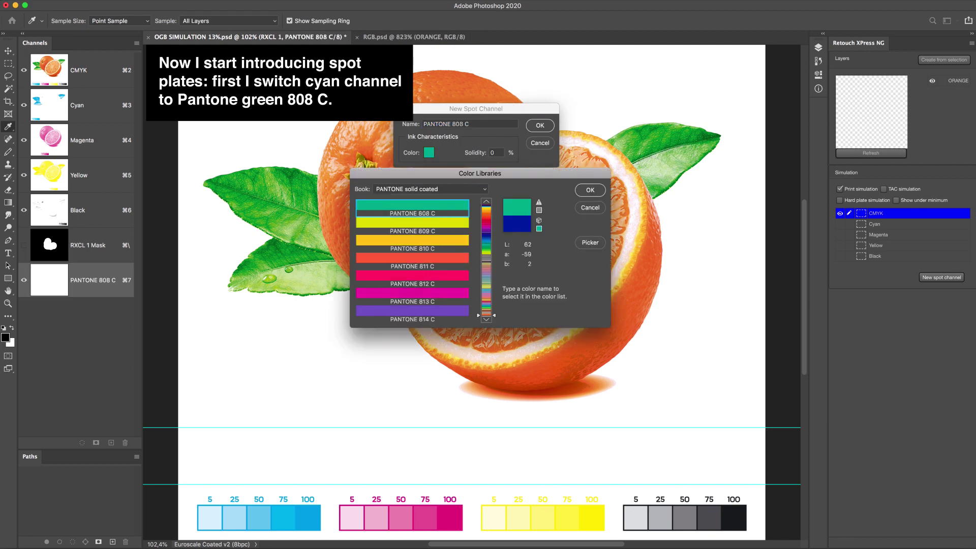
key(Return)
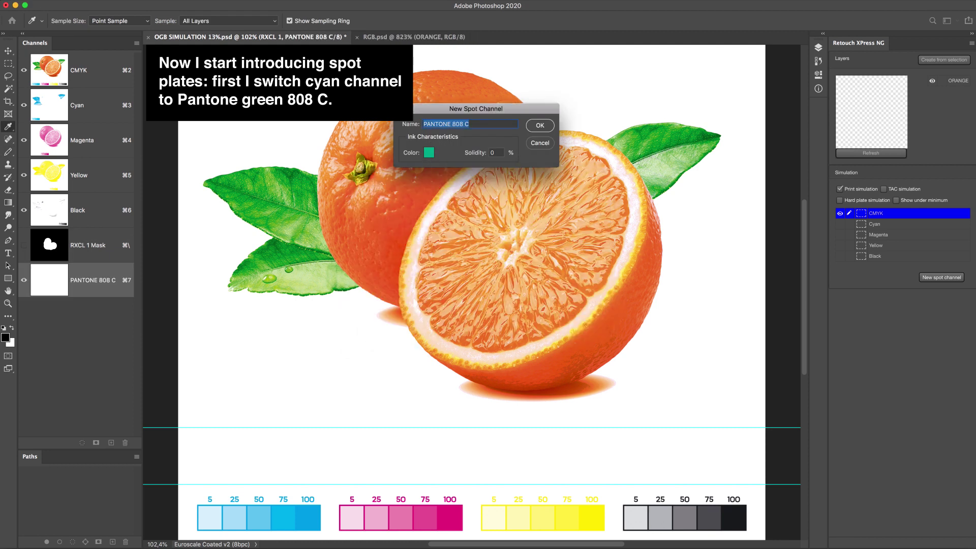
key(Return)
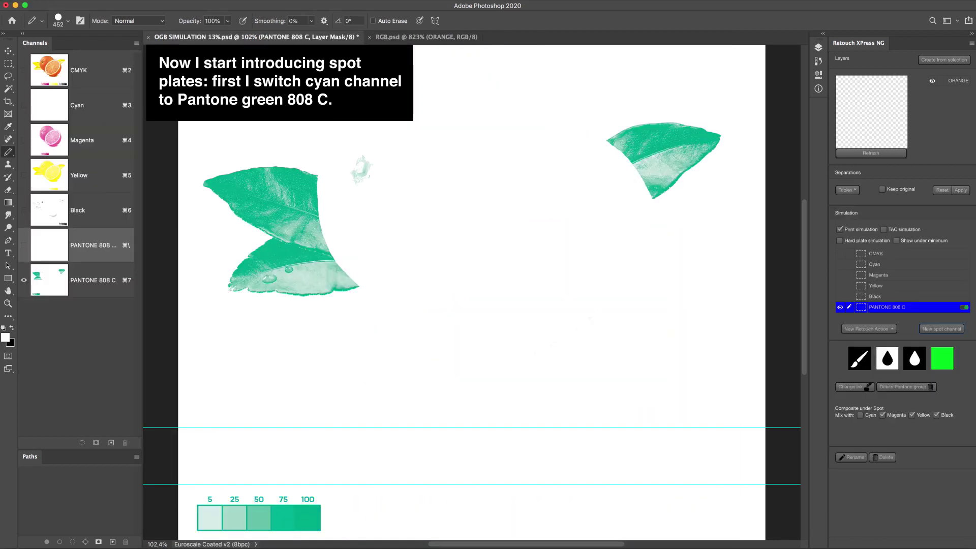
click(876, 255)
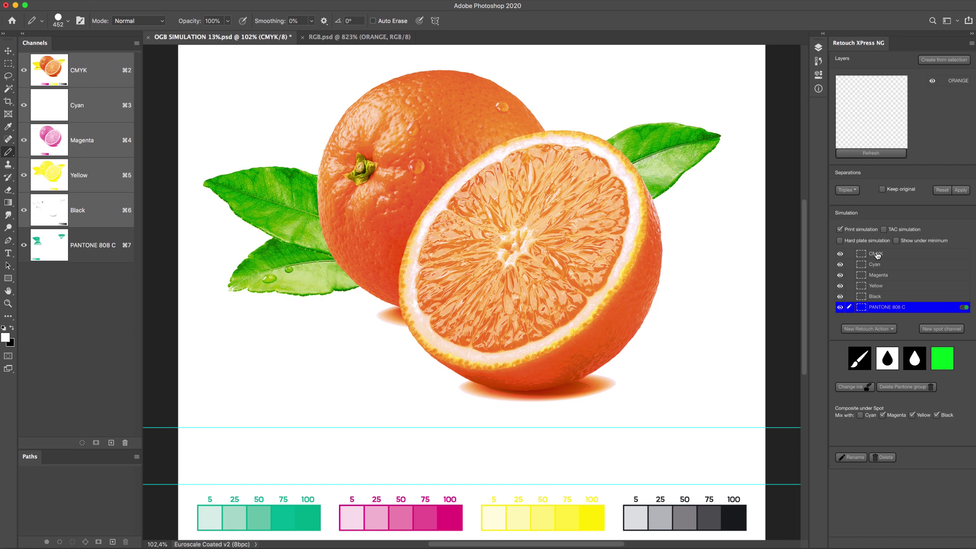
click(841, 308)
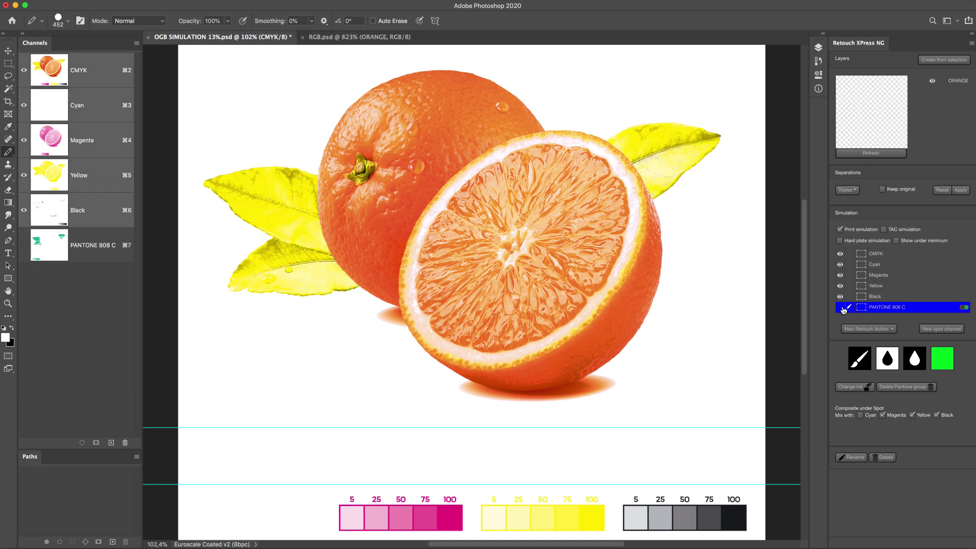
Step: Create a PANTONE 151 C spot channel from the magenta data and toggle the process plates to compare
click(842, 308)
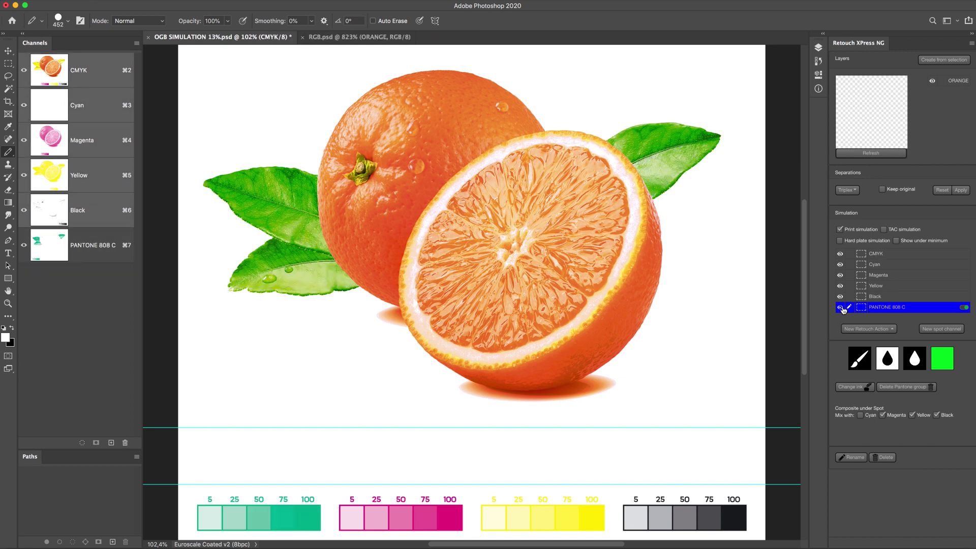
click(954, 330)
click(475, 276)
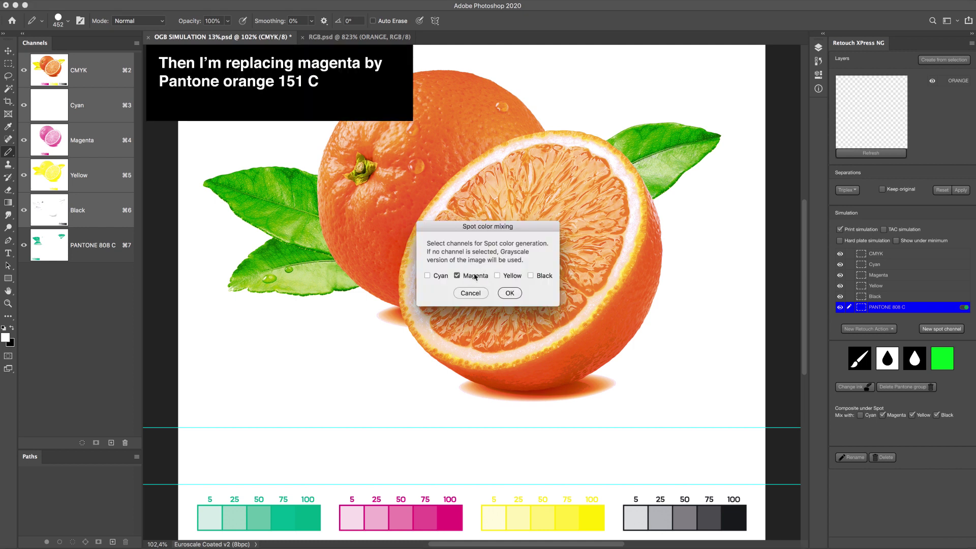
click(518, 295)
click(429, 152)
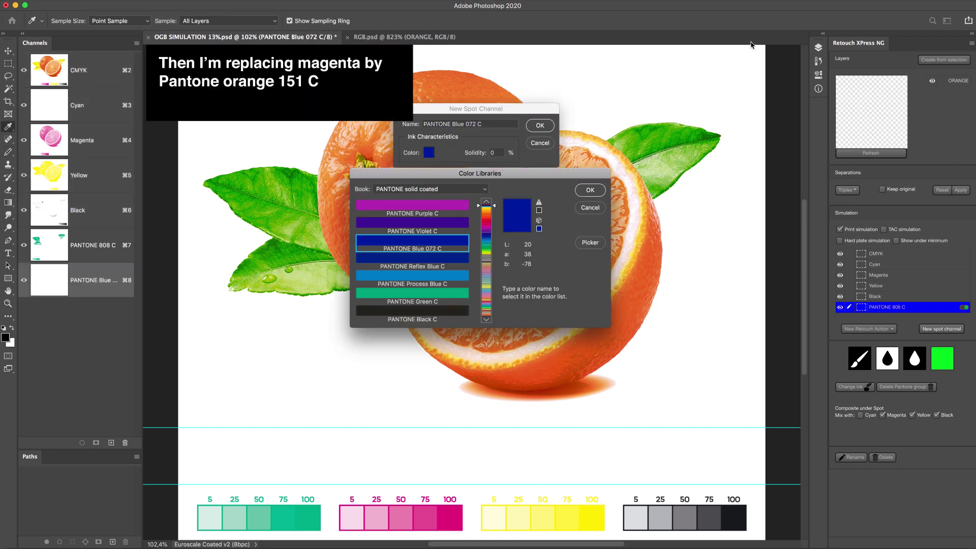
key(Down)
key(Return)
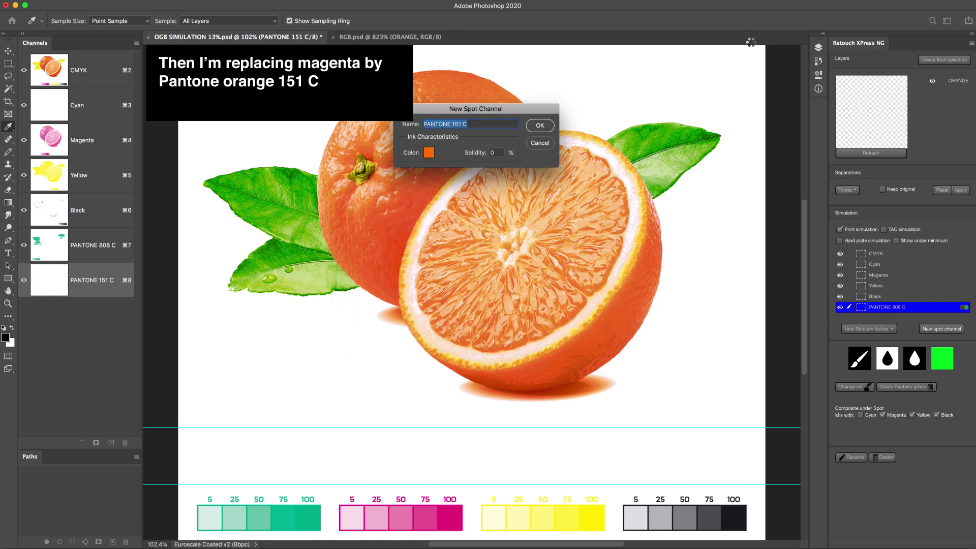
key(Return)
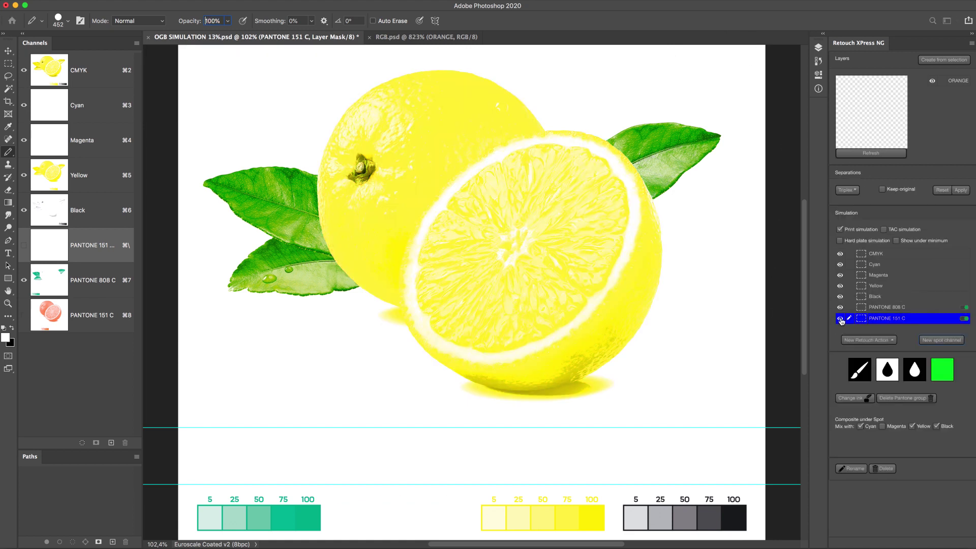
click(840, 253)
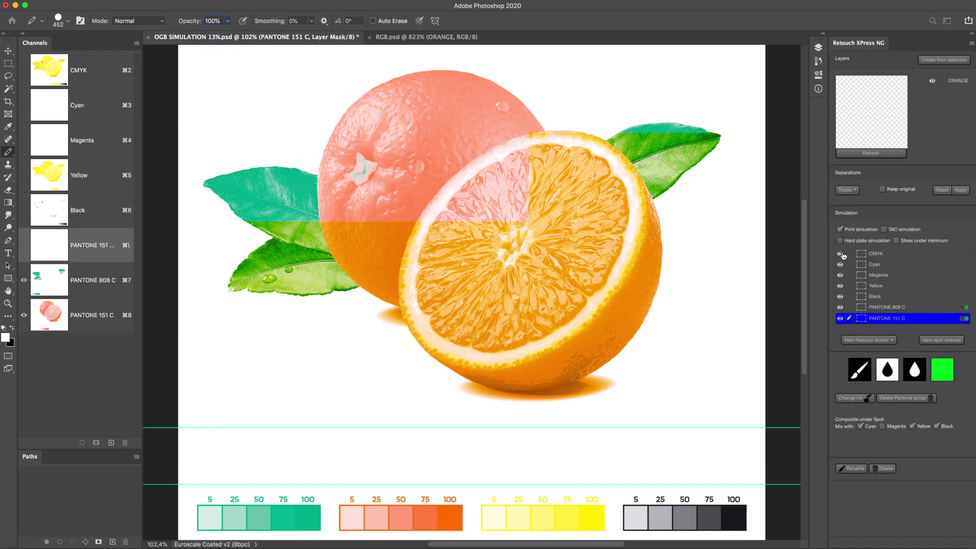
click(839, 253)
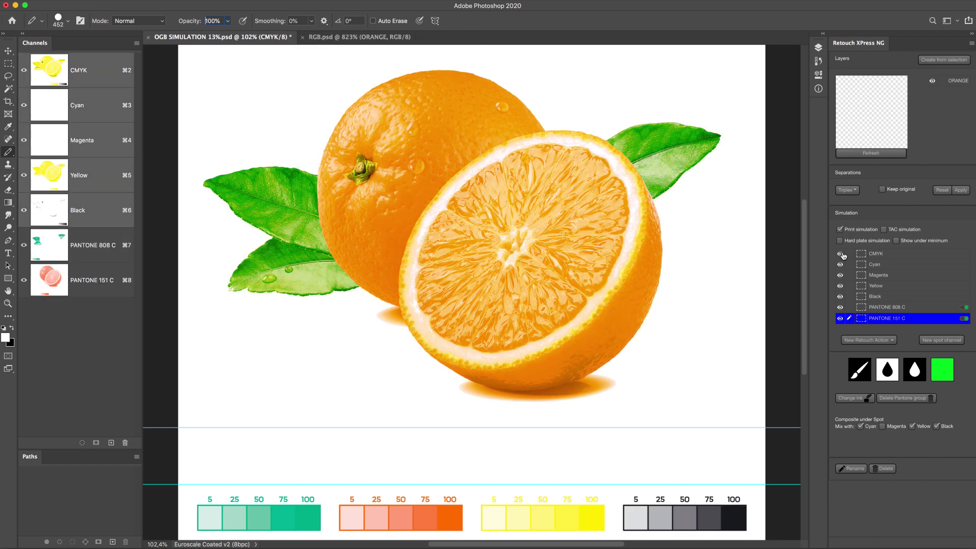
Step: Move the yellow and black colour bars up a row and tick Magenta under PANTONE 151 C's Mix with
click(879, 254)
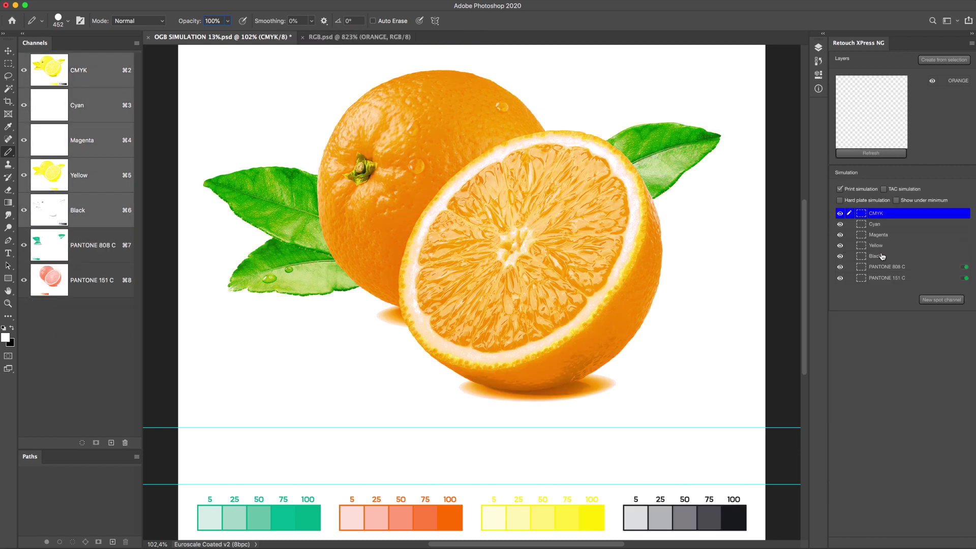
click(818, 47)
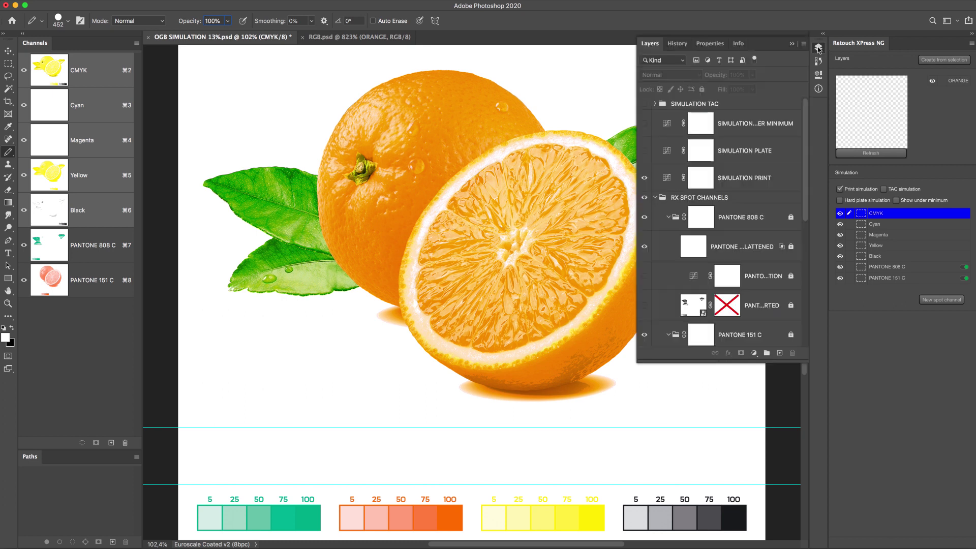
click(752, 318)
key(v)
drag(456, 473, 456, 416)
click(917, 278)
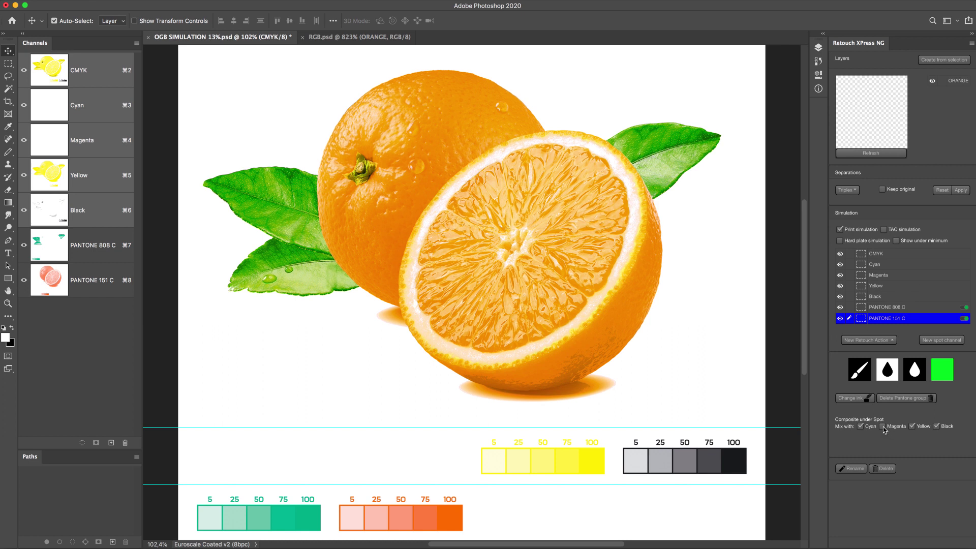
click(882, 426)
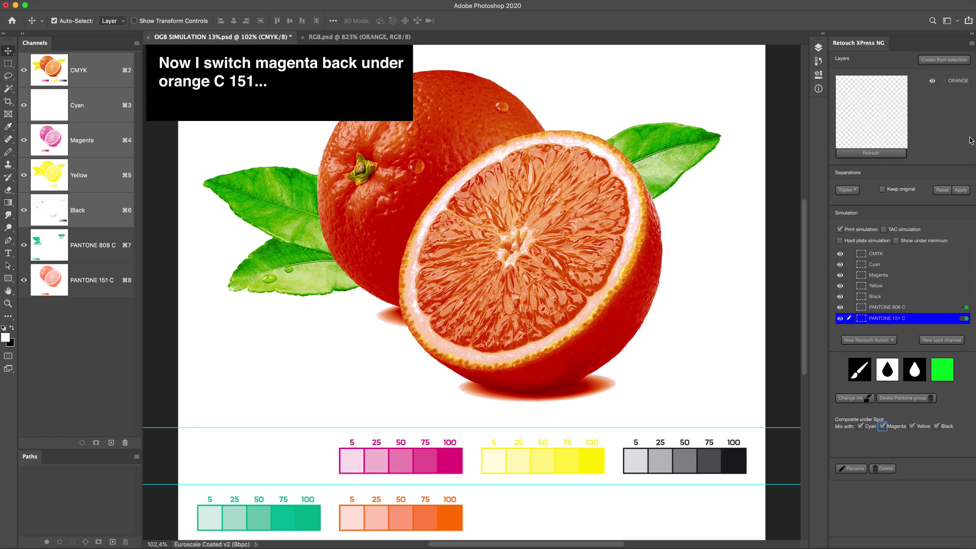
Step: Add a Breakout retouch action to the ORANGE layer's Magenta plate
click(958, 79)
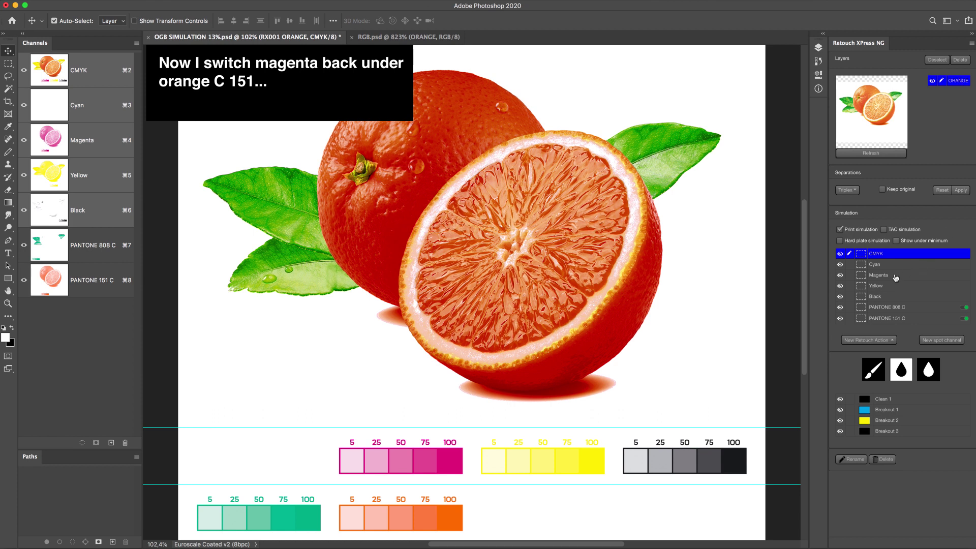
click(895, 276)
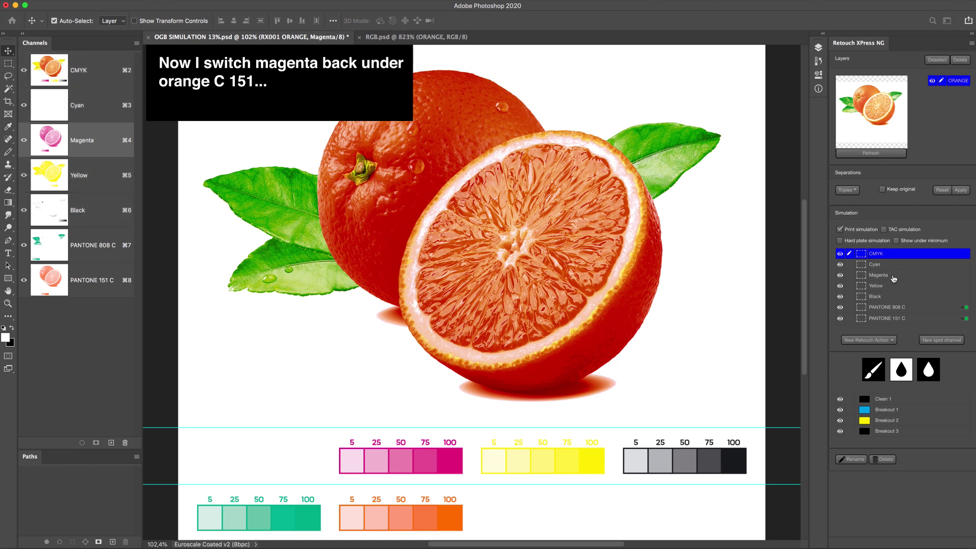
click(885, 341)
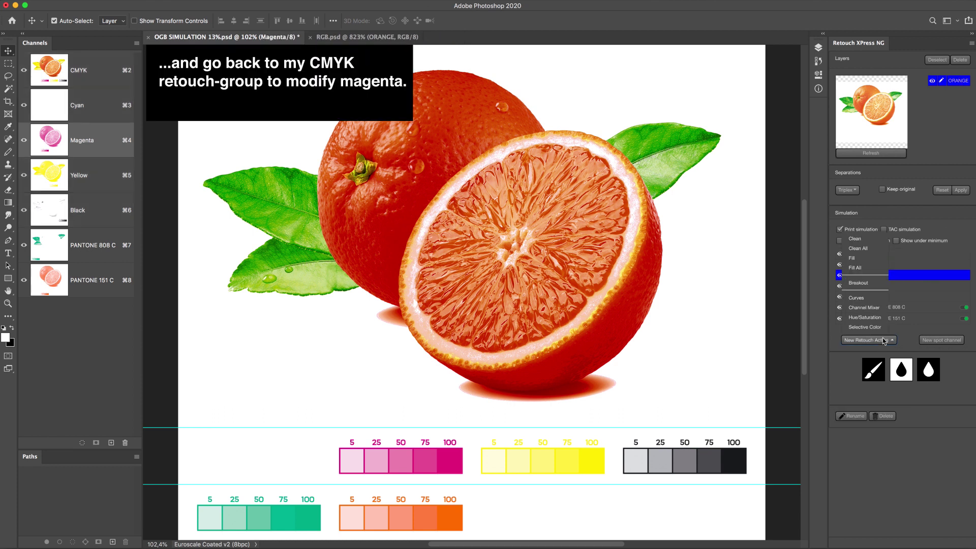
click(868, 283)
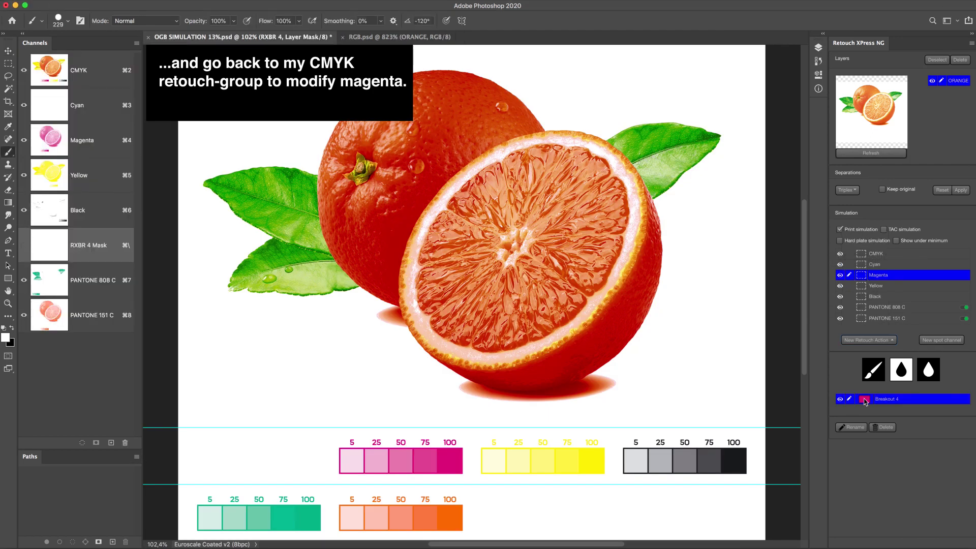
Step: Set Breakout 4 Levels to white input 122 and gamma 1.50, then view PANTONE 808 C alone
click(865, 400)
drag(826, 270, 830, 227)
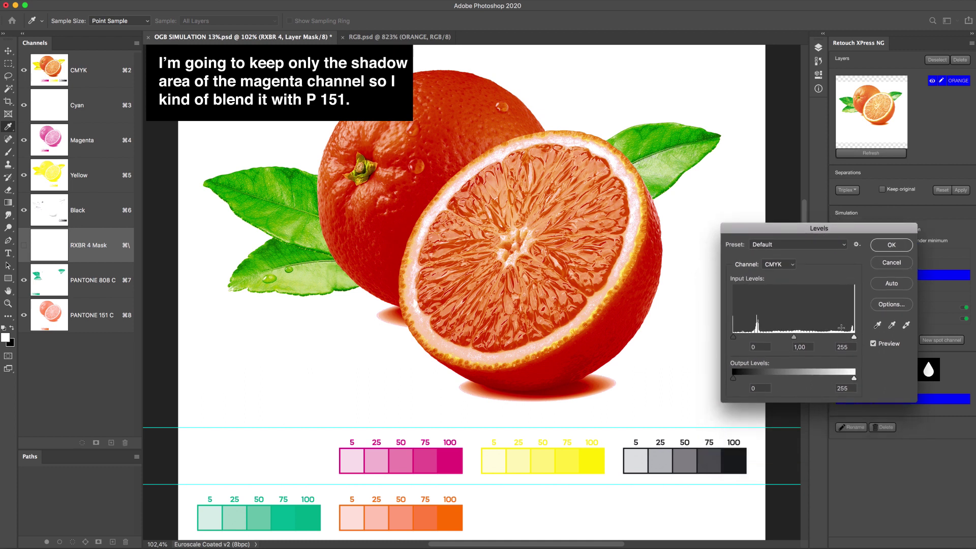
drag(855, 340, 796, 342)
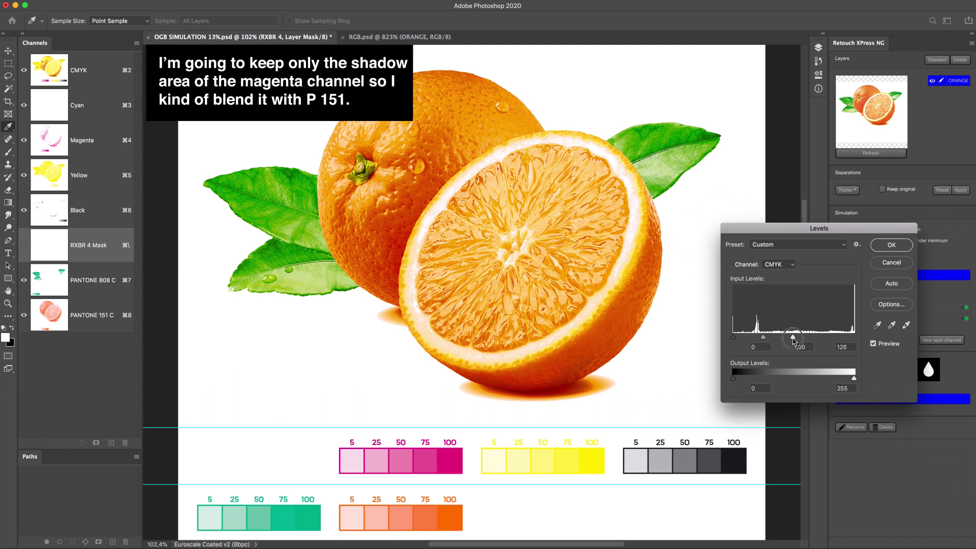
drag(792, 341, 754, 340)
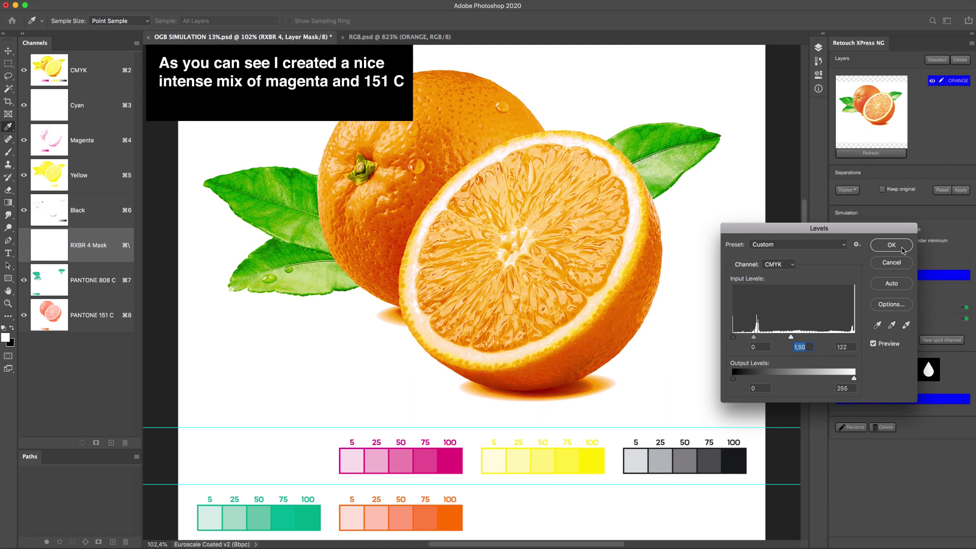
click(903, 250)
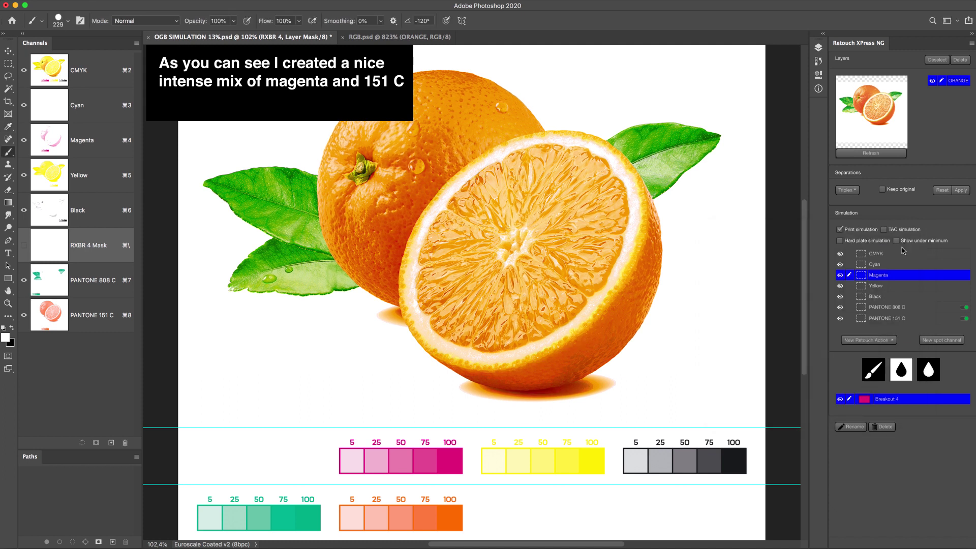
click(894, 307)
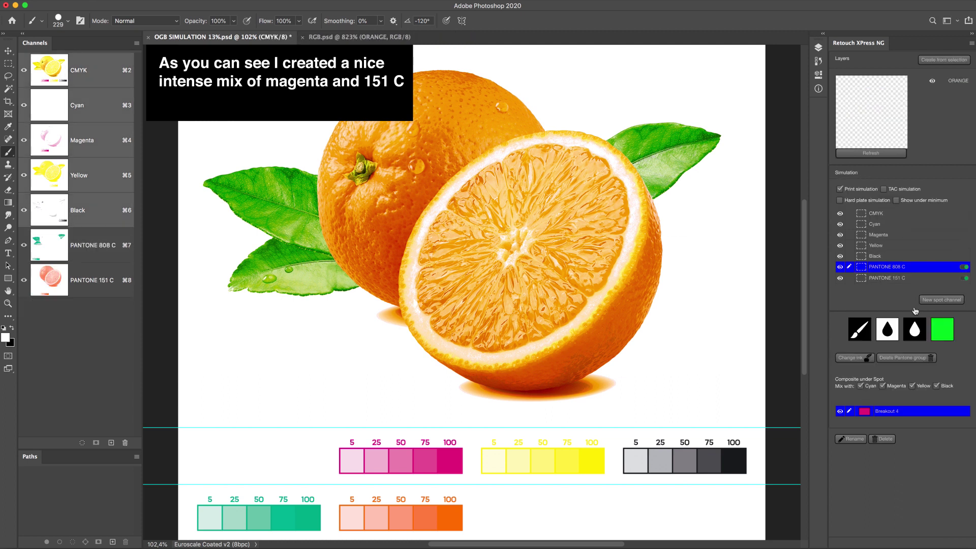
alt+click(840, 308)
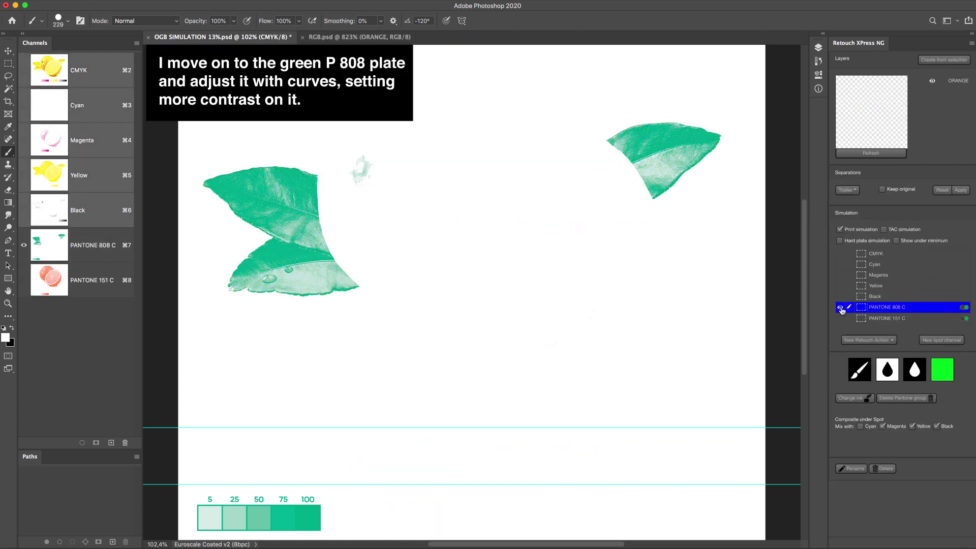
Step: Add a Curves adjustment to PANTONE 808 C with the black input raised to 13
click(876, 341)
click(858, 327)
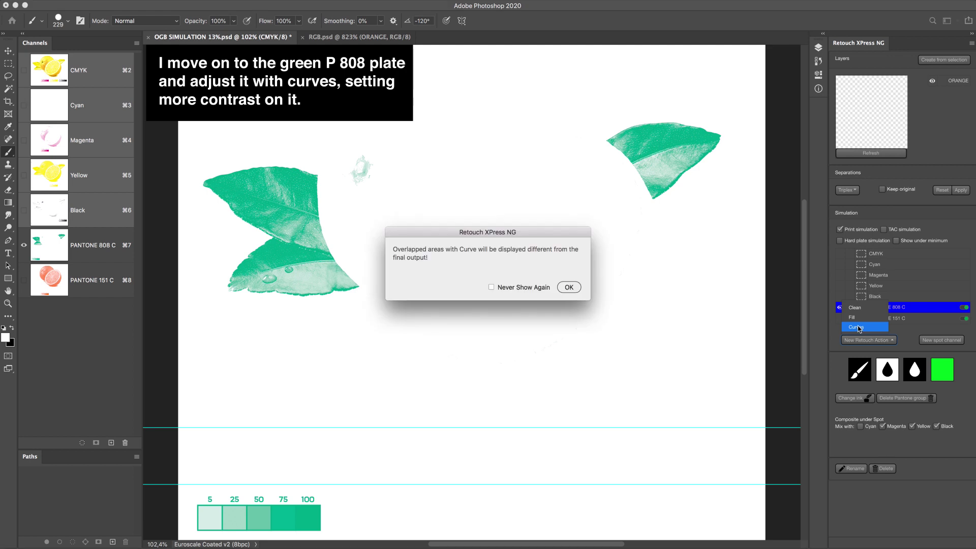
click(569, 287)
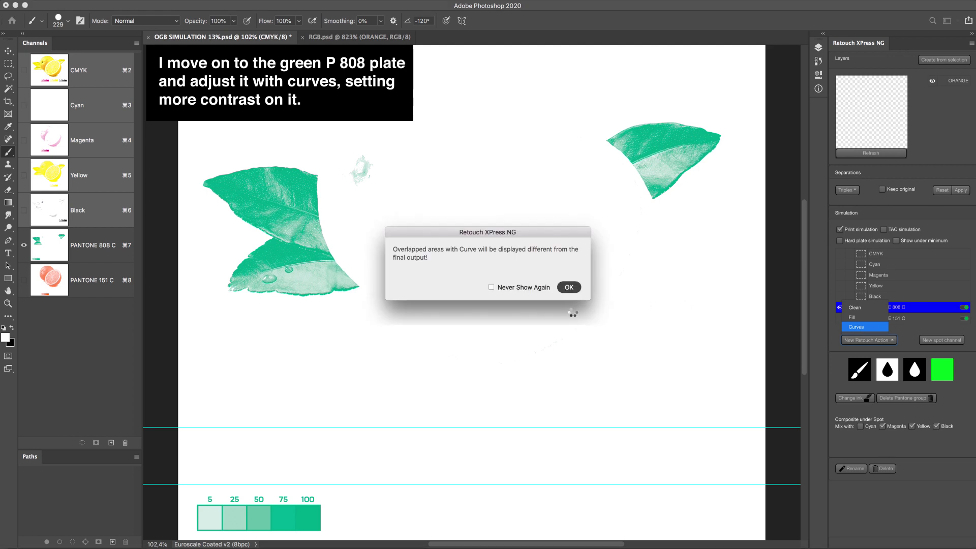
drag(639, 209, 655, 212)
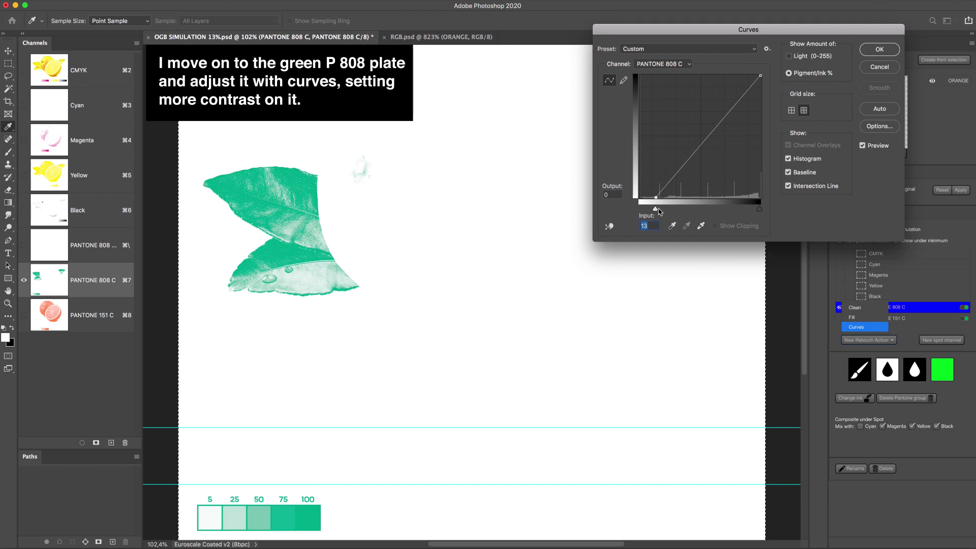
click(882, 50)
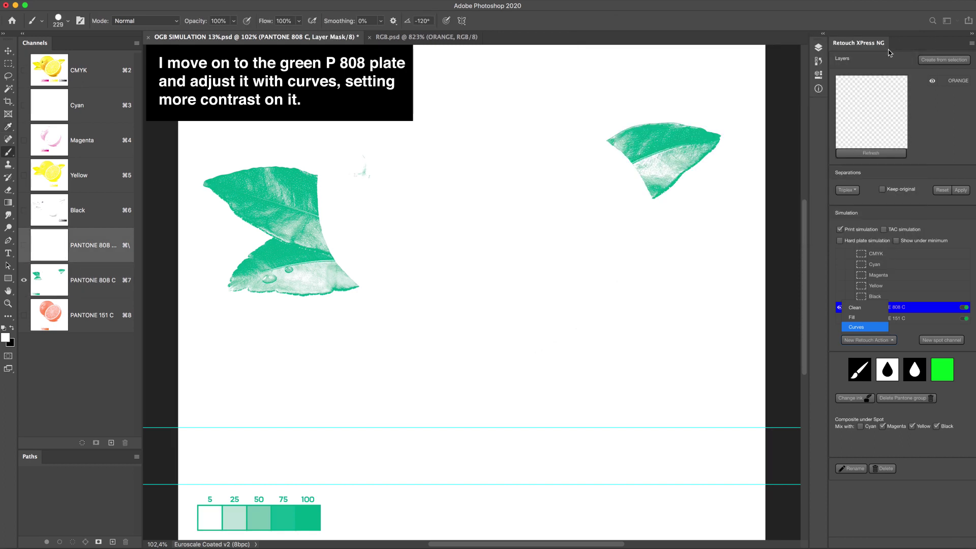
Step: Restore the full-colour composite and toggle Curves 1 to compare before and after
click(842, 307)
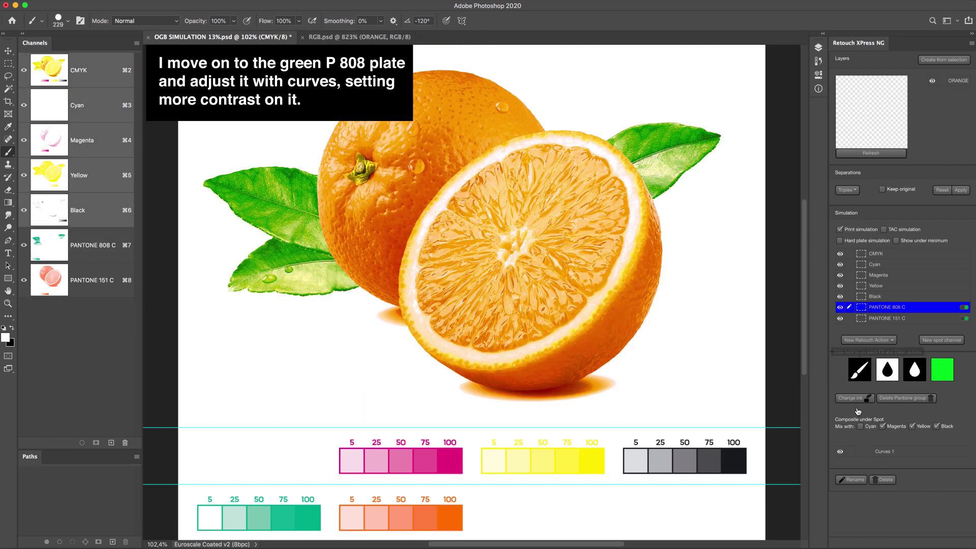
click(841, 451)
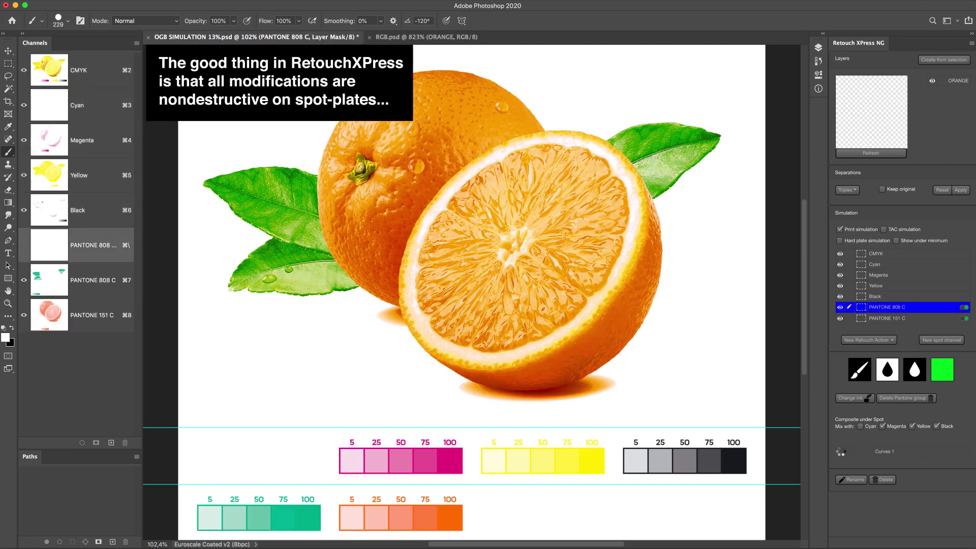
click(840, 452)
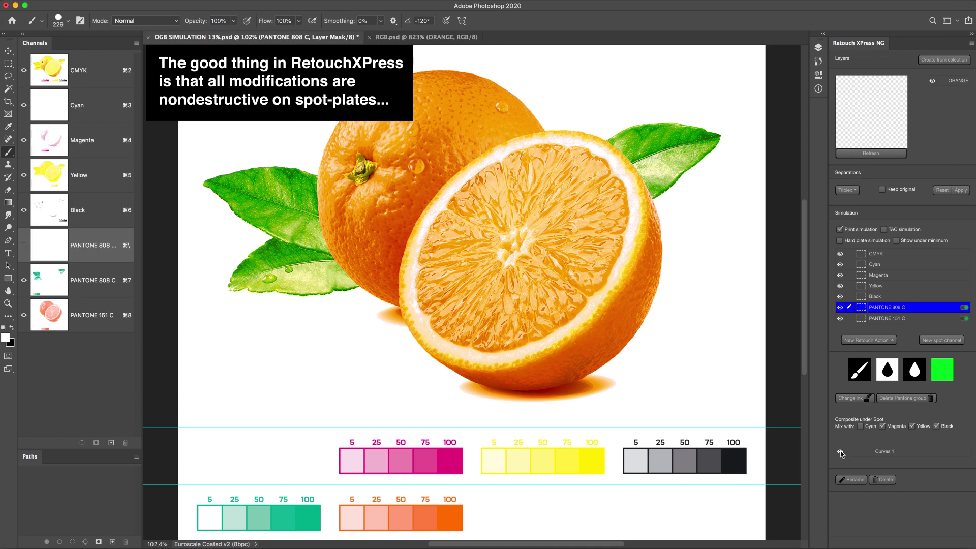
Step: Give PANTONE 151 C a Curves adjustment with the black input raised to drop faint orange
click(843, 320)
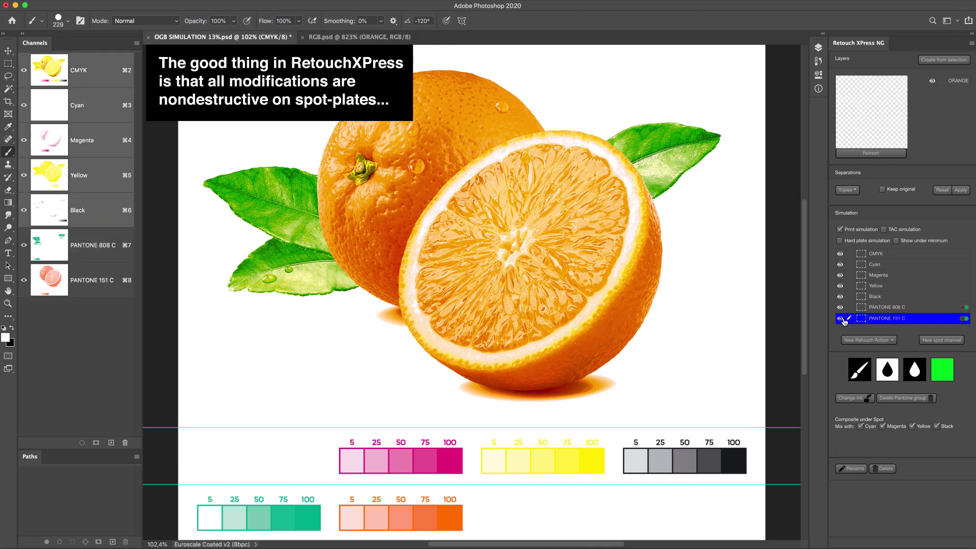
click(868, 341)
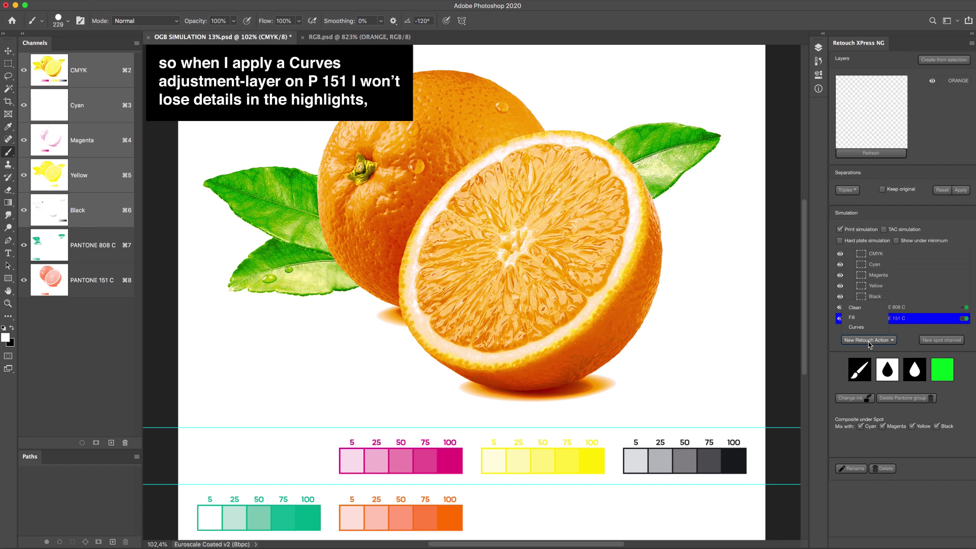
click(858, 327)
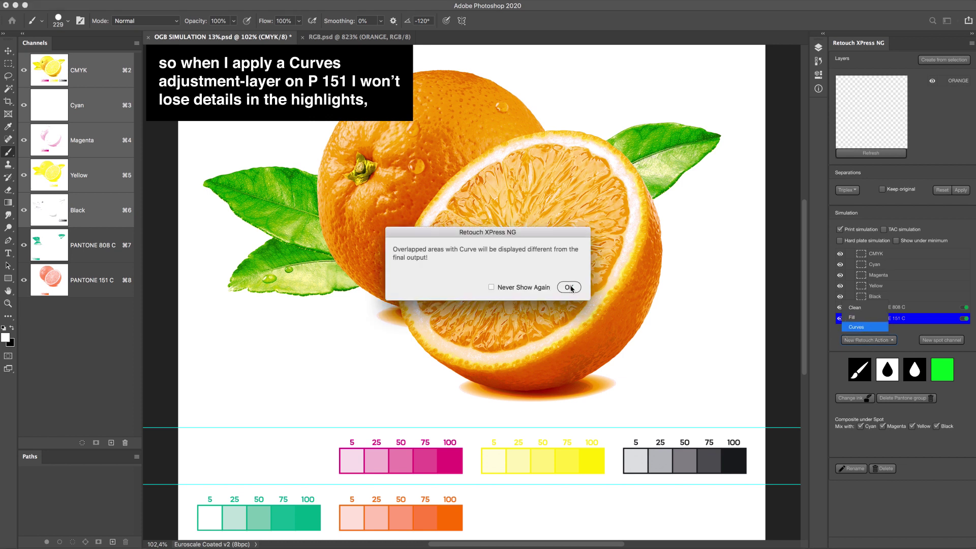
click(570, 287)
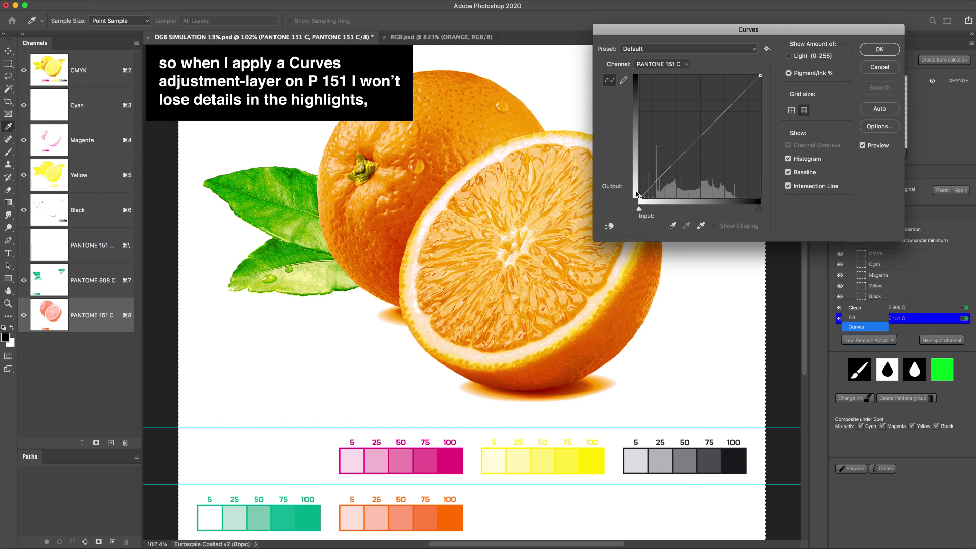
drag(639, 208, 651, 211)
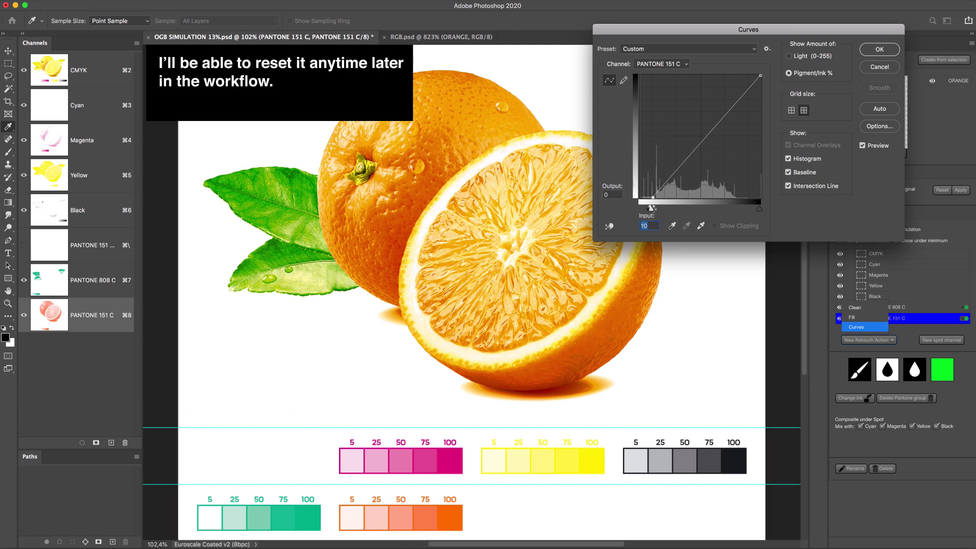
key(Return)
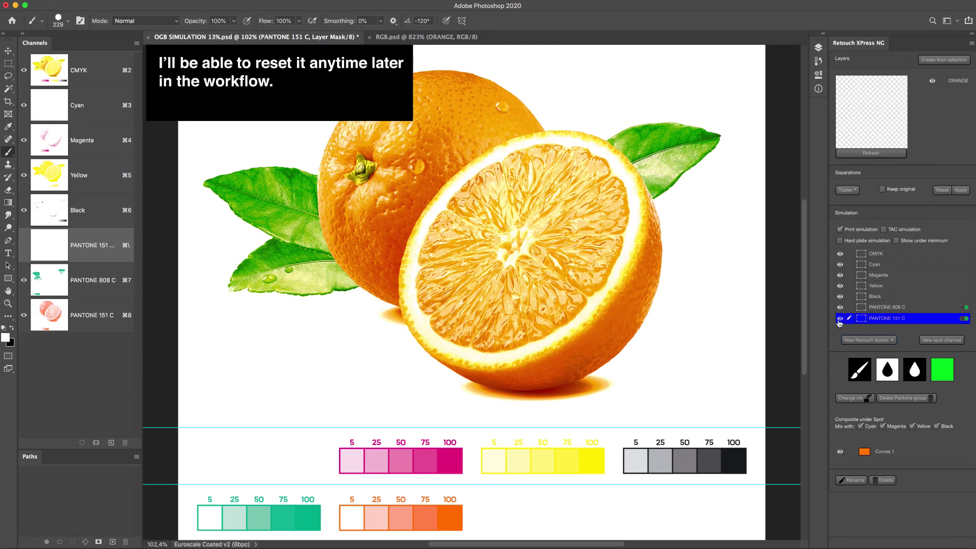
Step: Show PANTONE 151 C alone and toggle Curves 1 off and on to compare
click(840, 319)
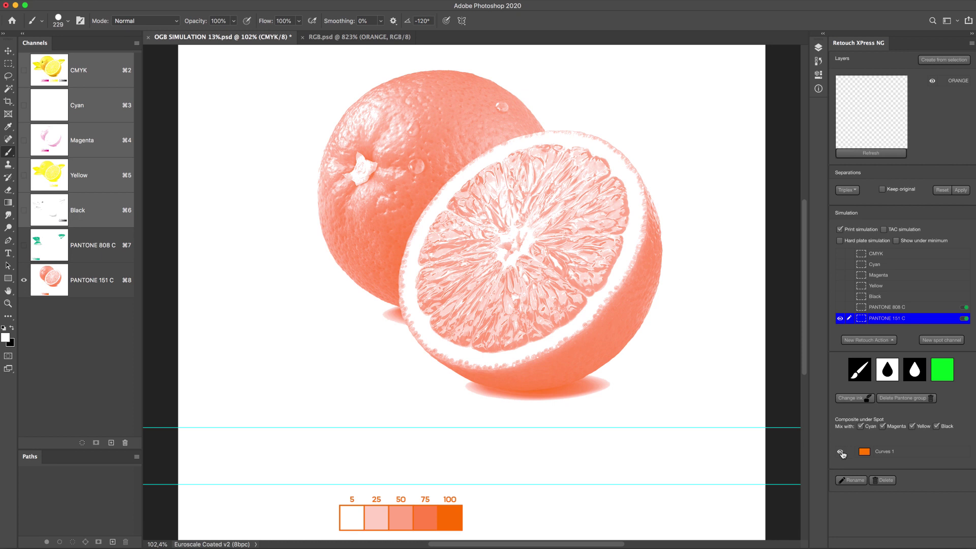
click(840, 450)
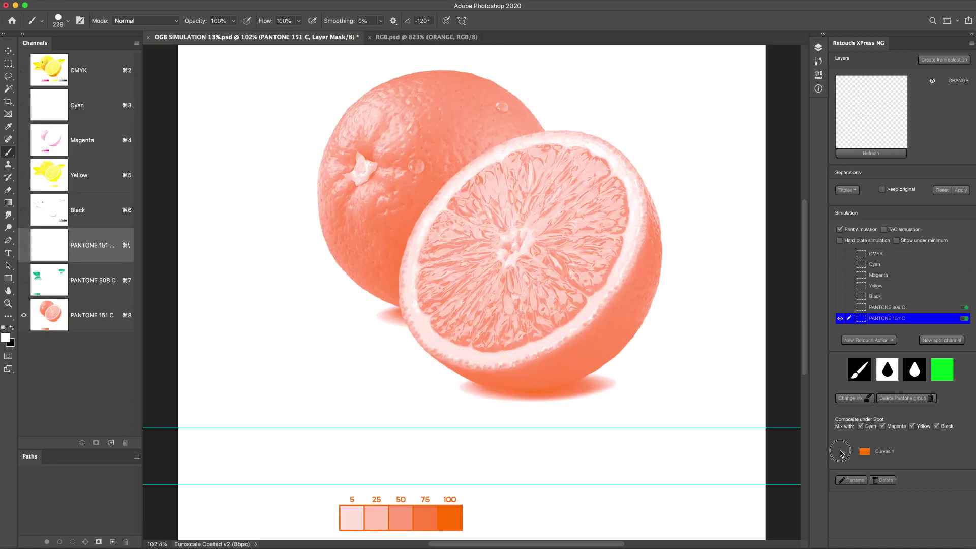
click(840, 451)
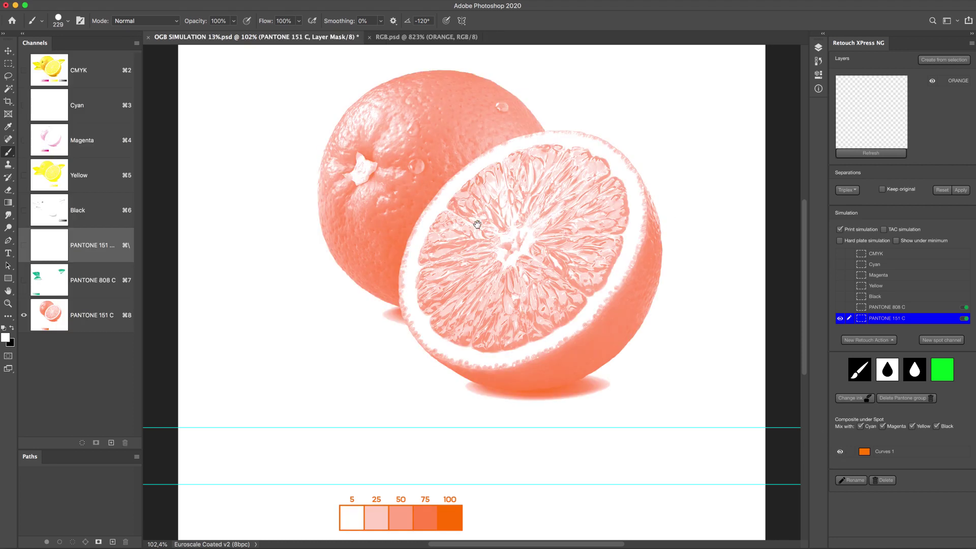
Step: Lasso a patch on the orange's upper left and feather it by 30 px
scroll(477, 224, up, 5)
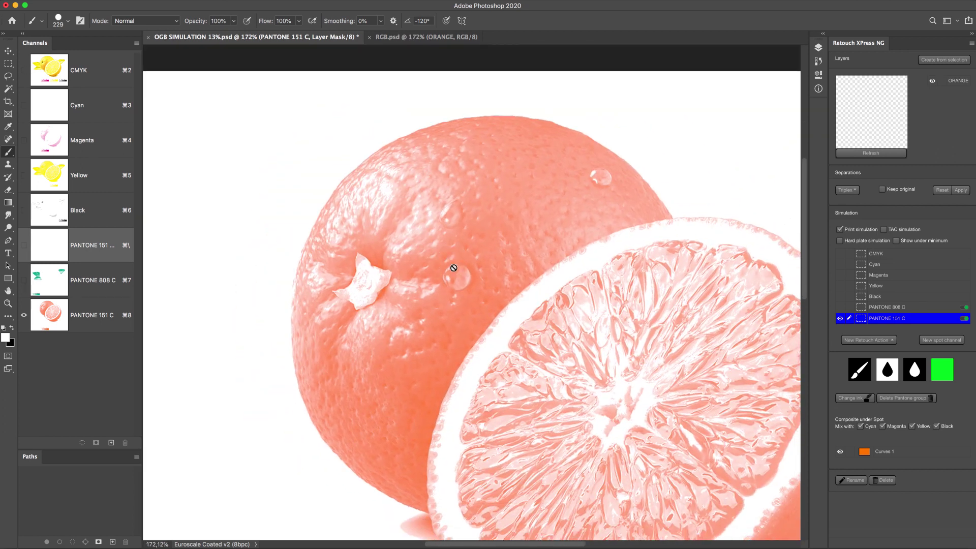
key(m)
key(l)
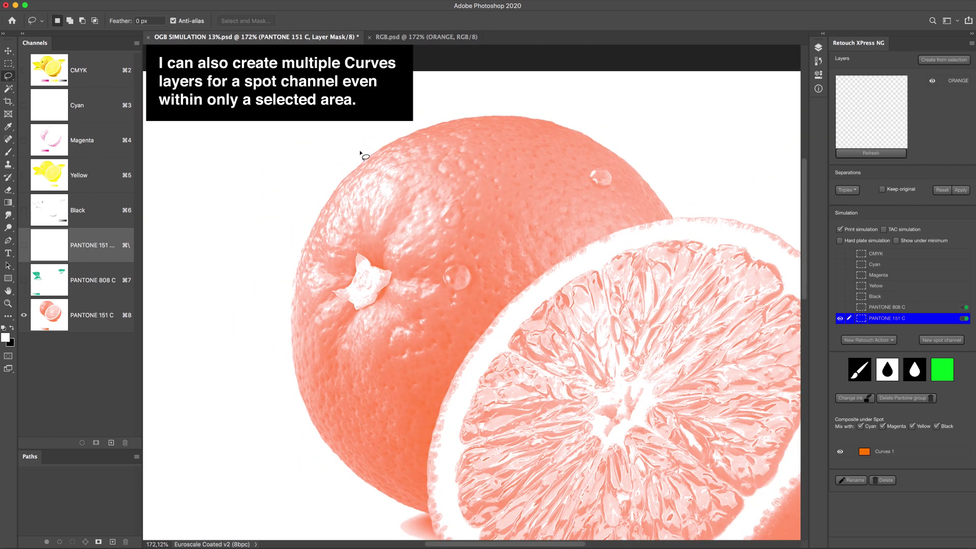
mouse_move(390, 161)
mouse_down()
mouse_move(320, 265)
mouse_move(442, 266)
mouse_move(437, 159)
mouse_move(391, 161)
mouse_up()
key(shift+F6)
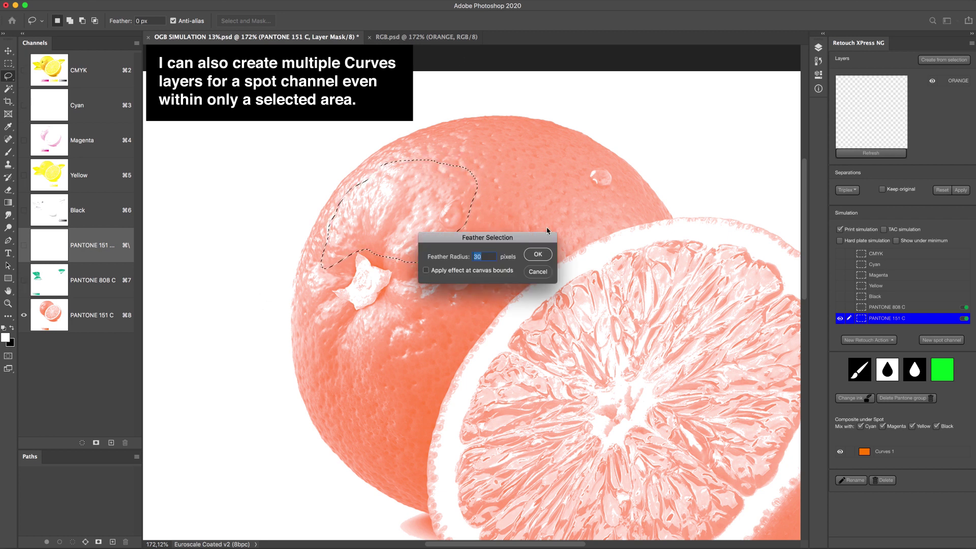
key(Return)
Step: Add a Curves 2 adjustment raising the black point to 13 within that patch
click(868, 341)
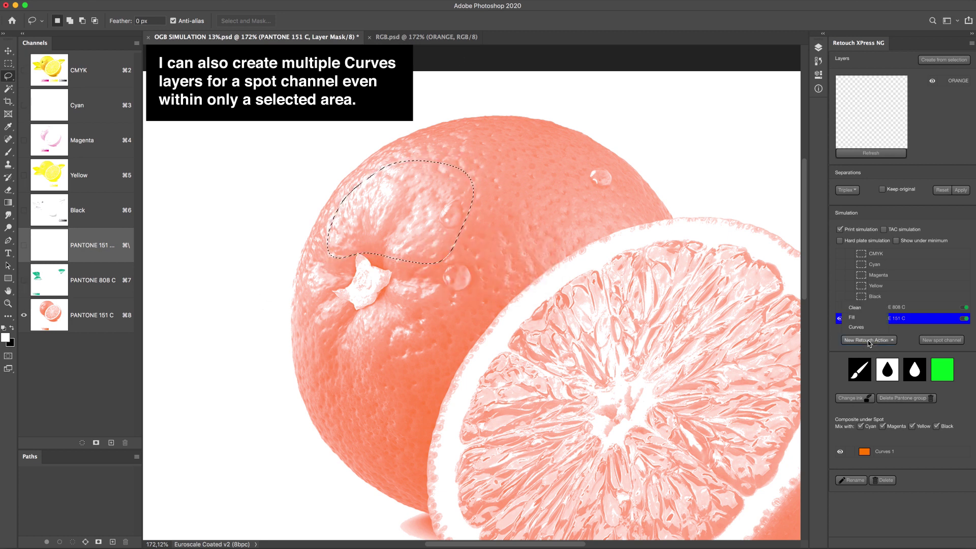
click(856, 326)
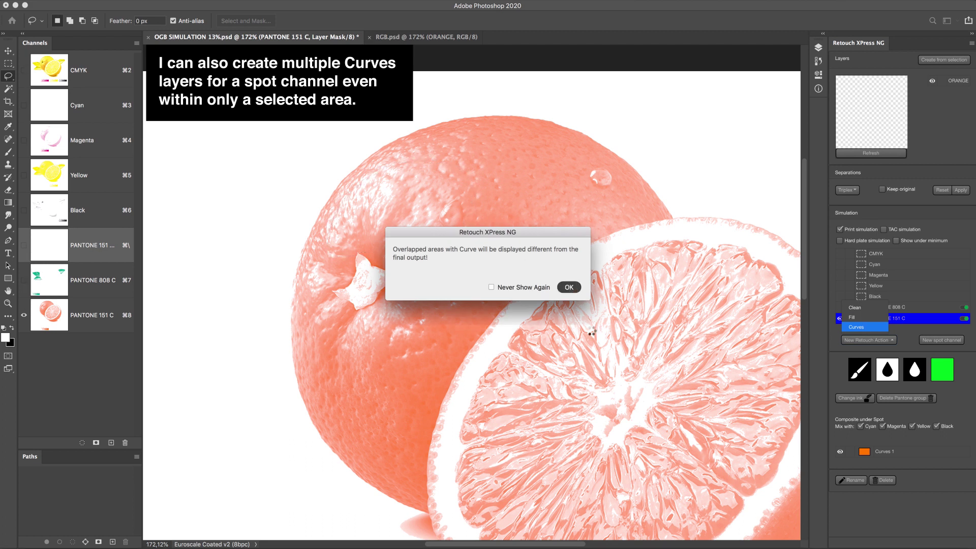
key(Return)
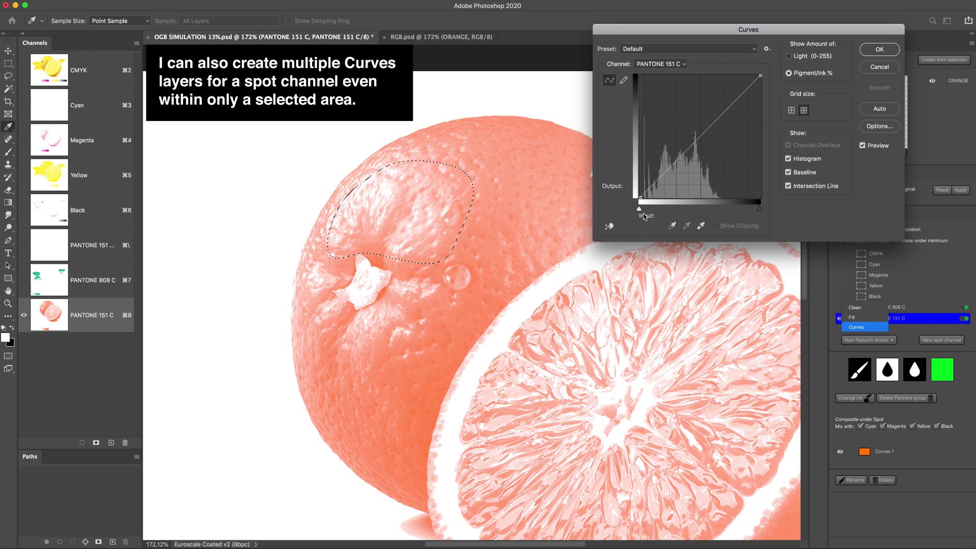
drag(639, 212, 652, 212)
key(Return)
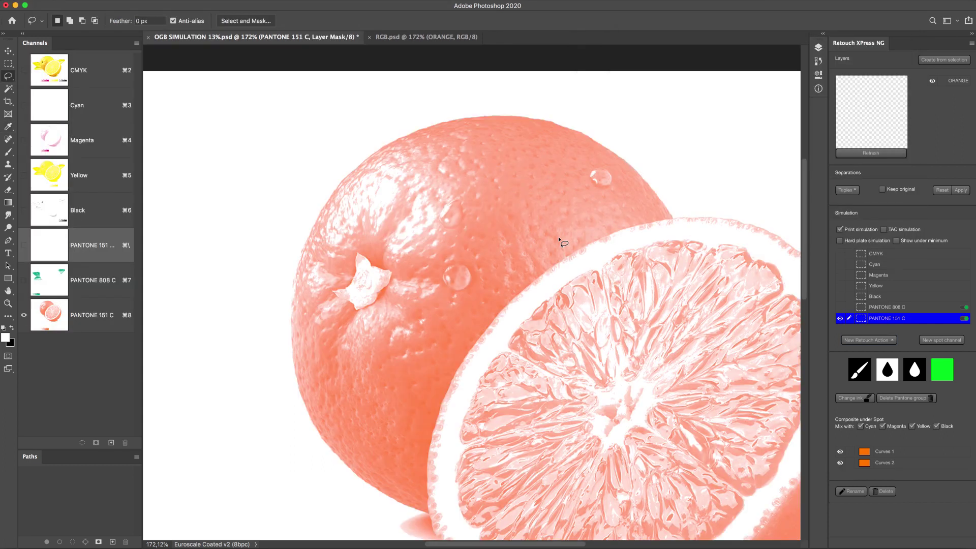
Step: Create a PANTONE 2728 C spot channel with no process mixing and display it alone
click(840, 319)
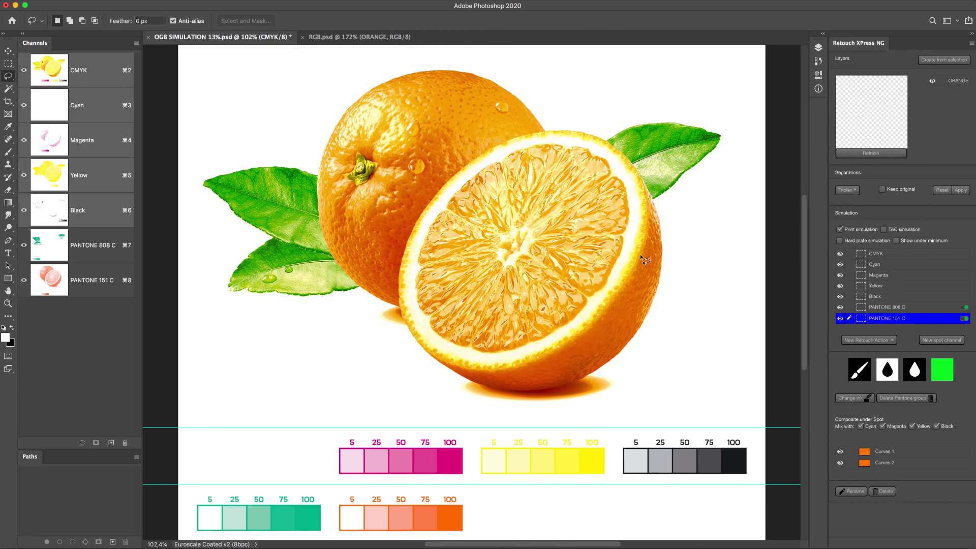
click(955, 340)
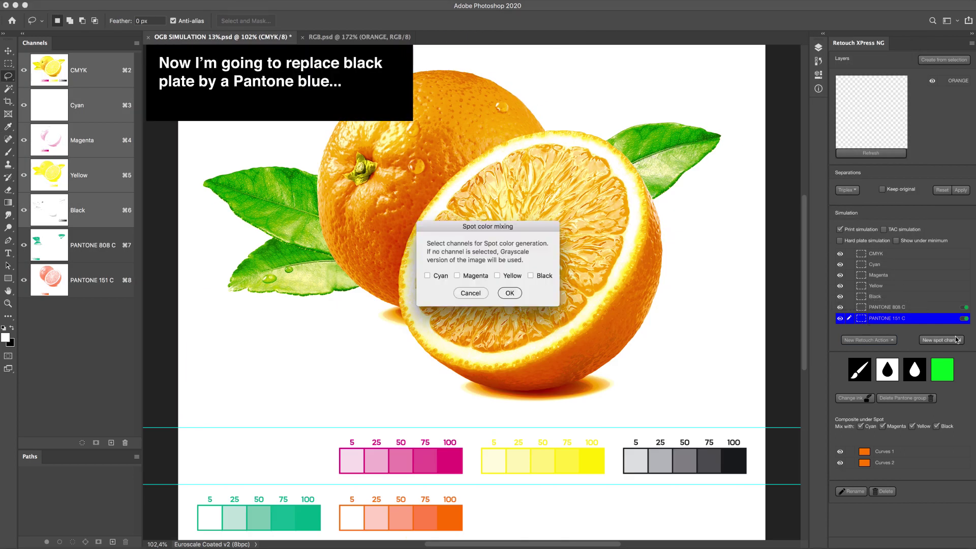
click(510, 294)
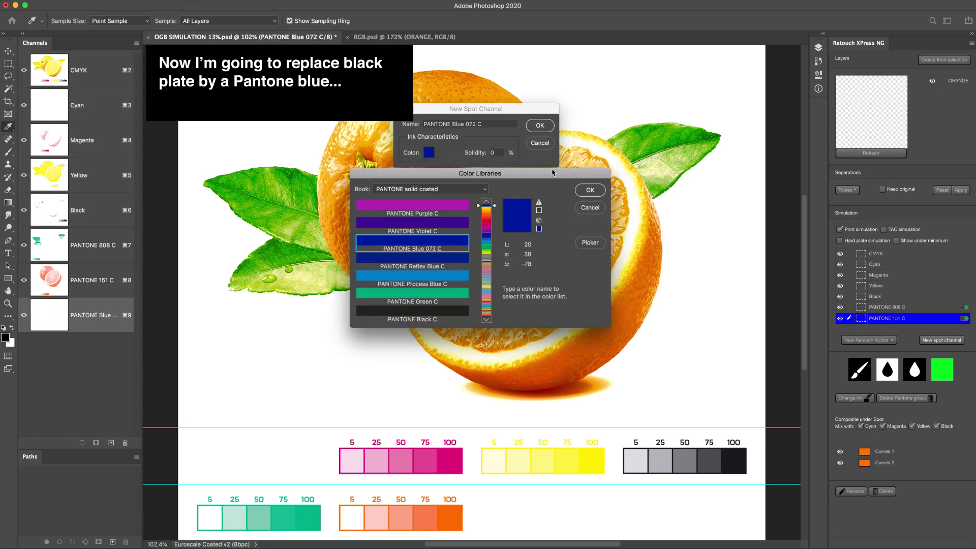
text(2728)
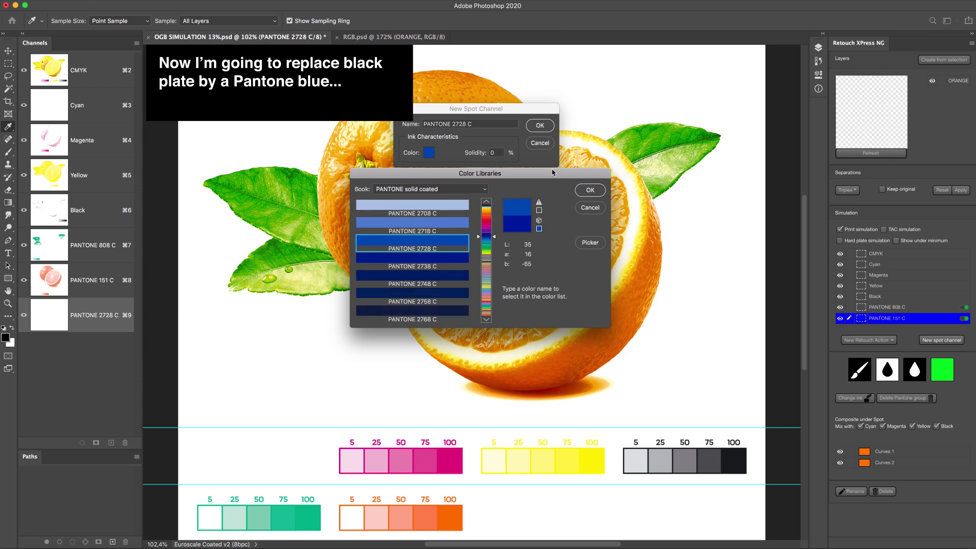
key(Return)
key(Return)
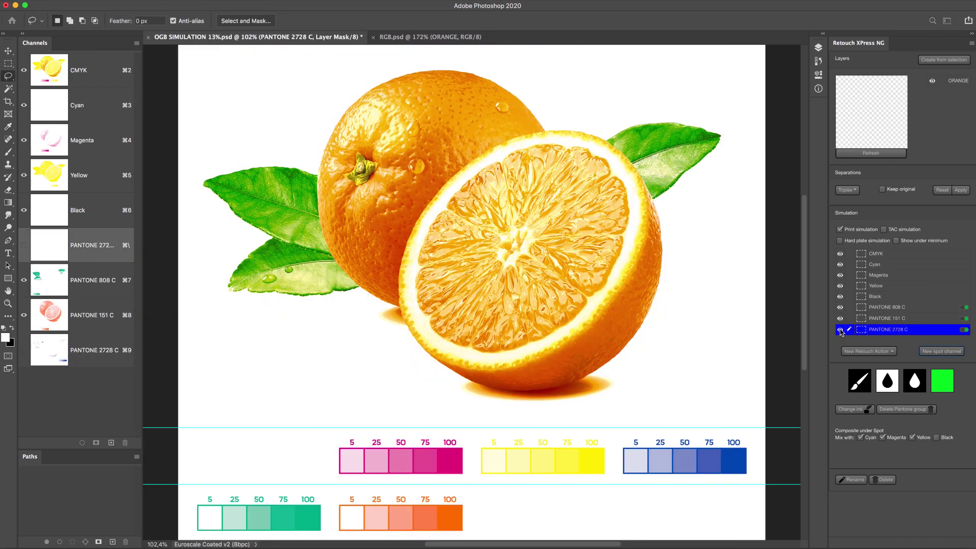
click(840, 330)
alt+click(840, 330)
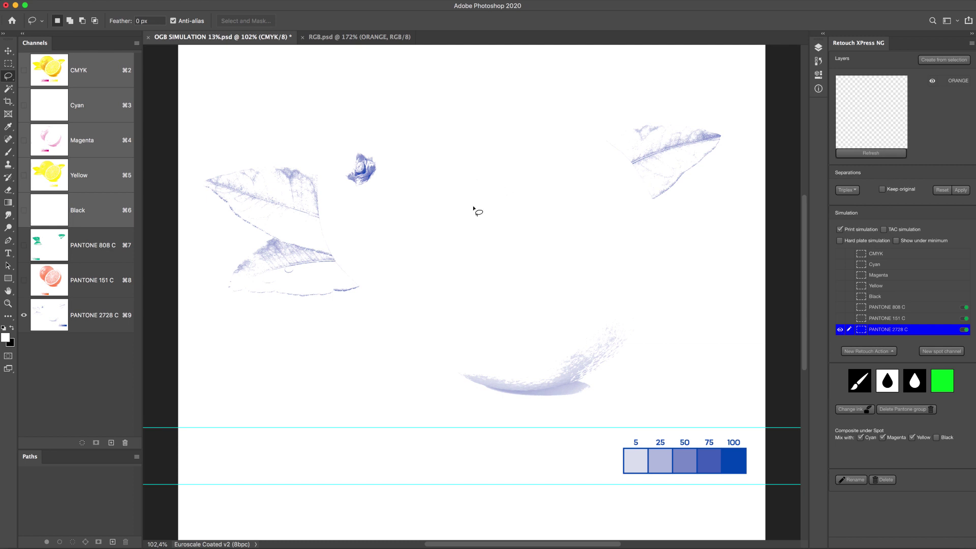
Step: Zoom in on the lower leaf and start a Clean retouch with brush size 208
scroll(350, 234, up, 5)
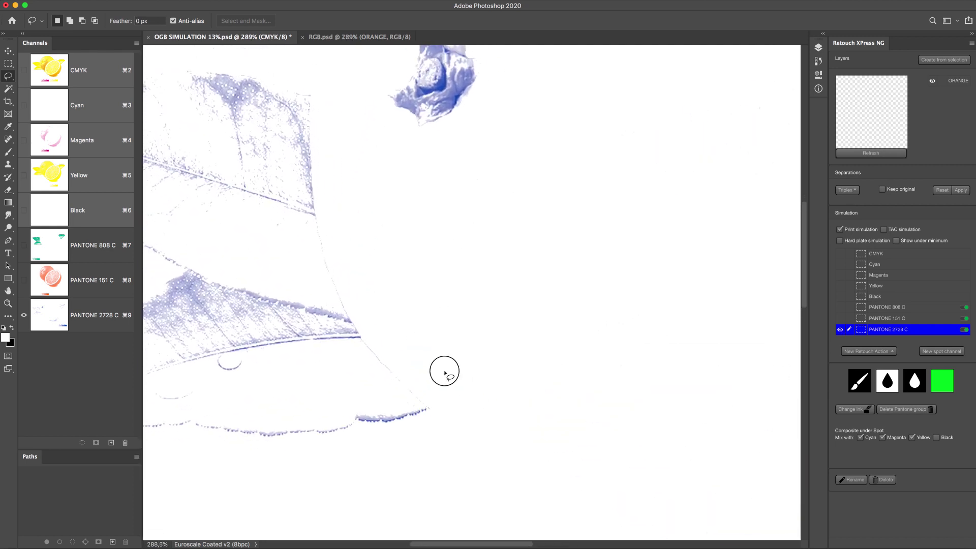
scroll(445, 373, up, 4)
drag(525, 344, 556, 344)
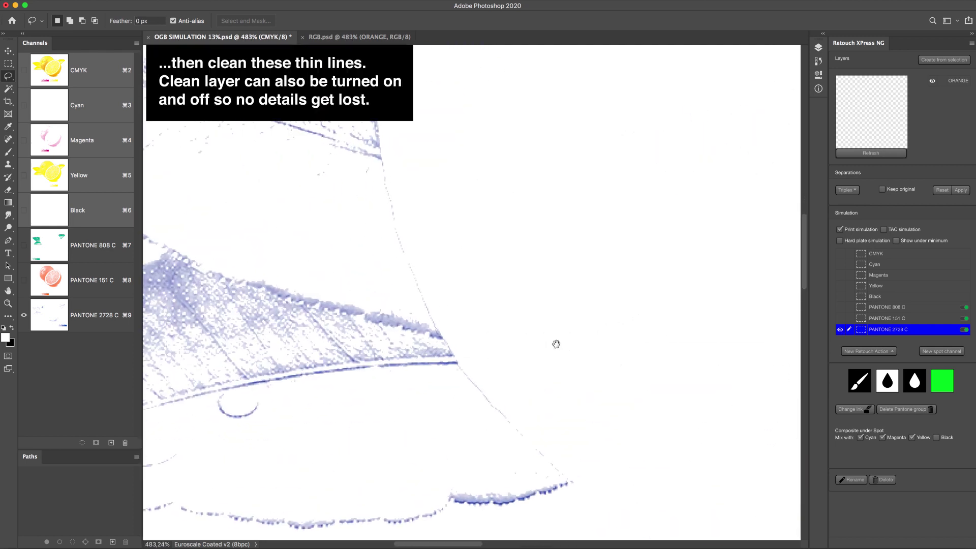
click(868, 352)
click(859, 318)
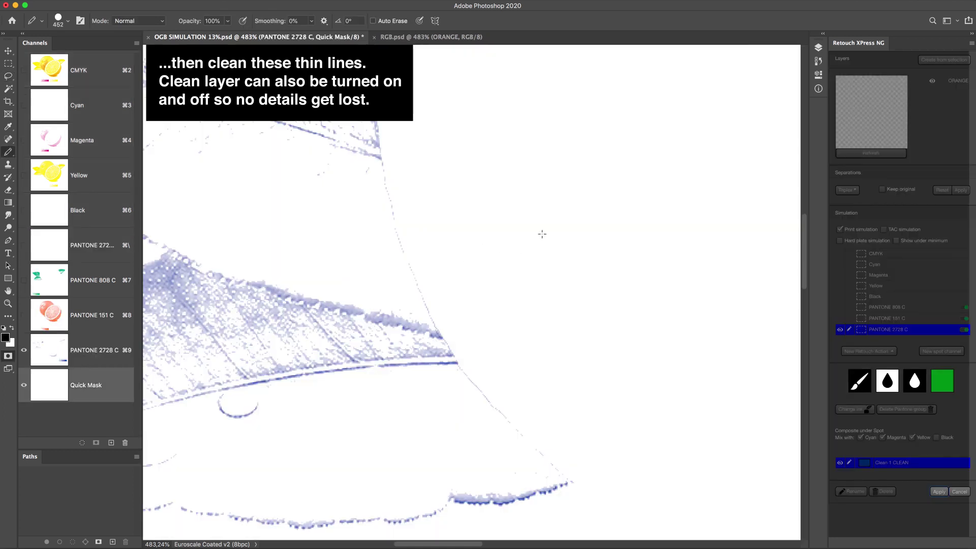
mouse_move(542, 234)
mouse_down()
mouse_move(348, 264)
mouse_move(227, 318)
mouse_up()
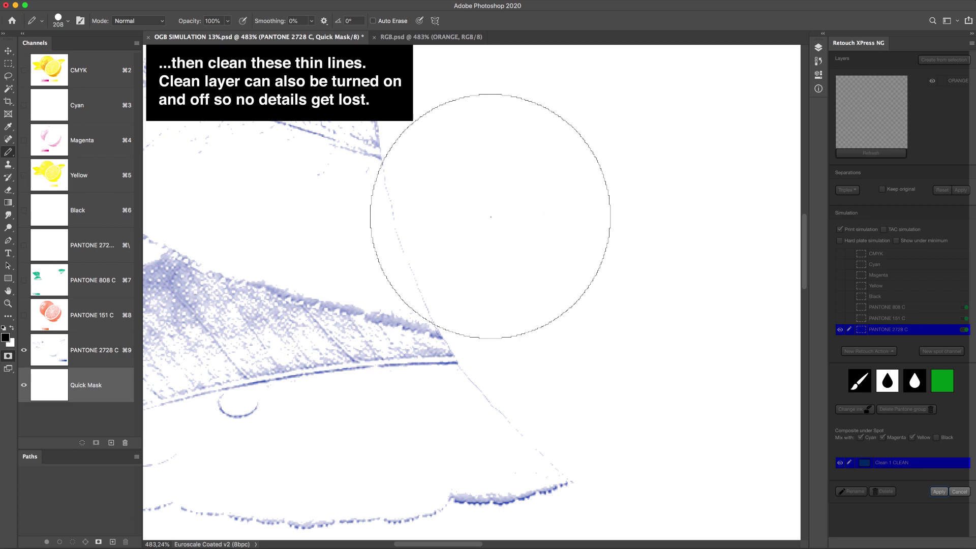
Step: Paint over the stray thin lines around the leaves and apply the cleaning
click(490, 216)
click(580, 356)
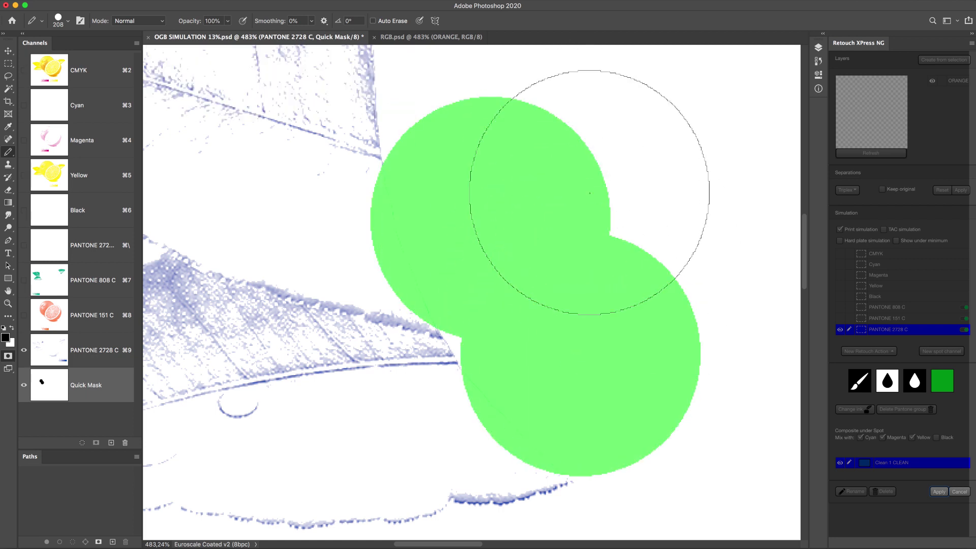
key(h)
drag(588, 244, 648, 212)
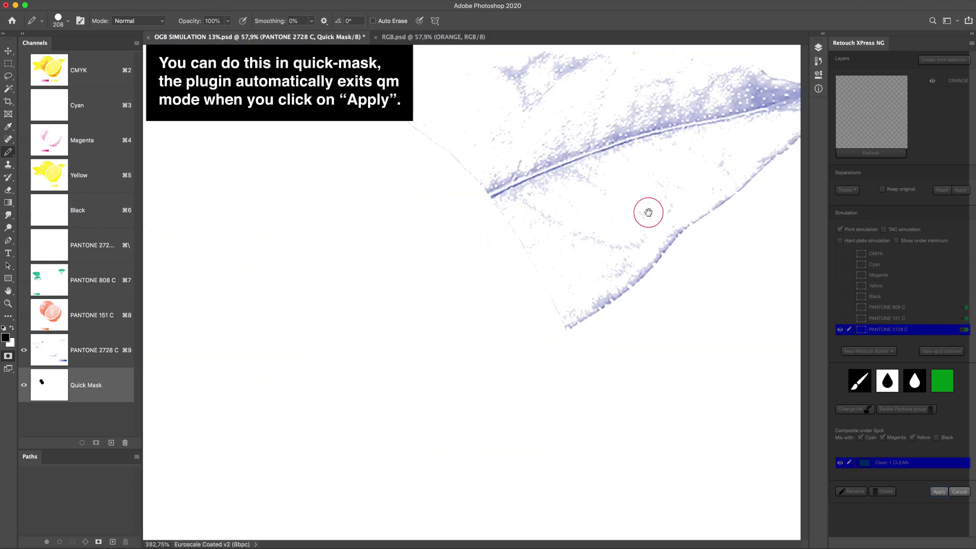
click(413, 183)
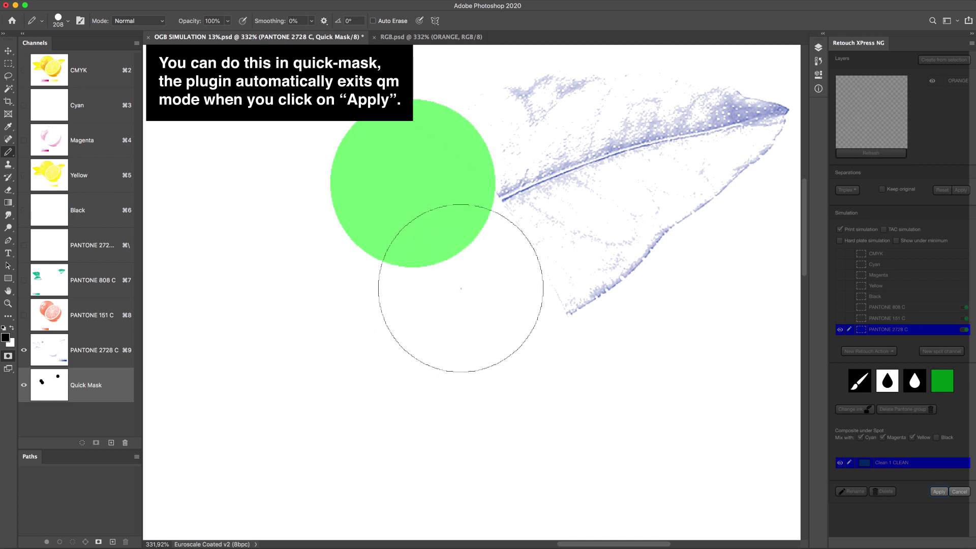
click(439, 288)
click(481, 306)
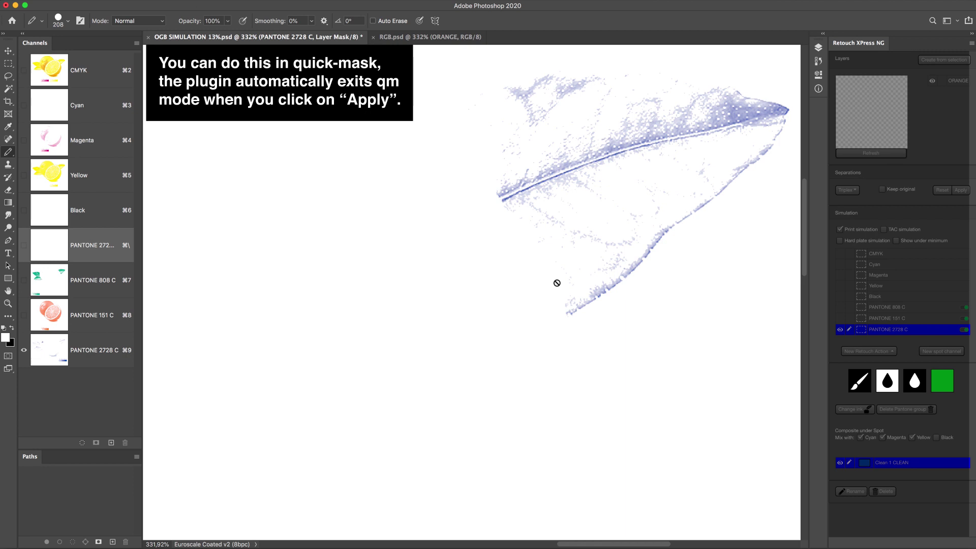
key(super+0)
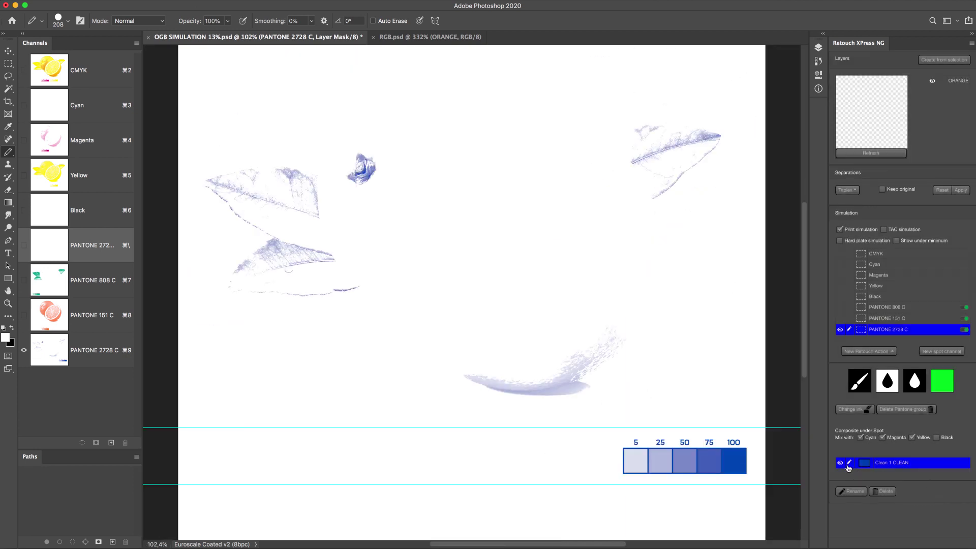
click(840, 329)
scroll(594, 391, up, 10)
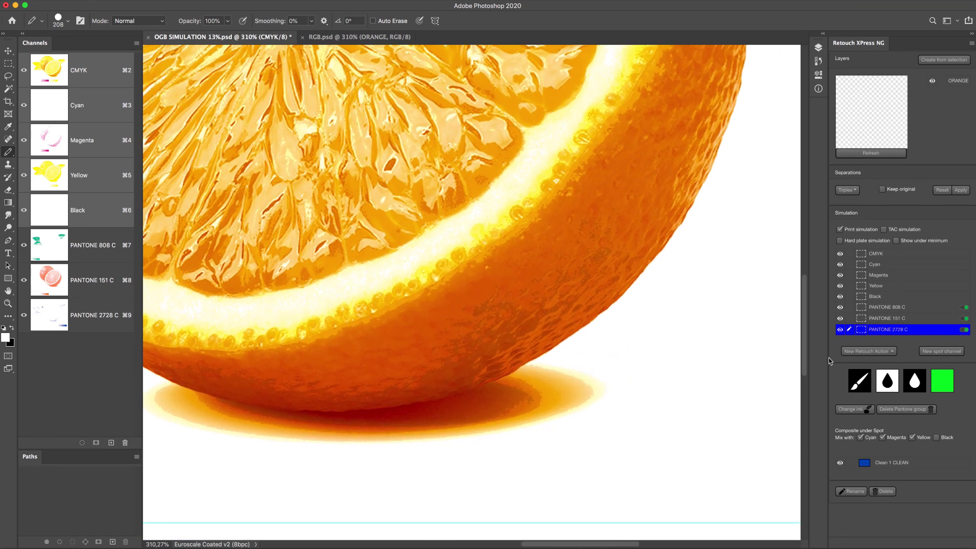
click(840, 329)
Step: Lasso the scattered pixels above the shadow and feather the selection by 30 px
key(l)
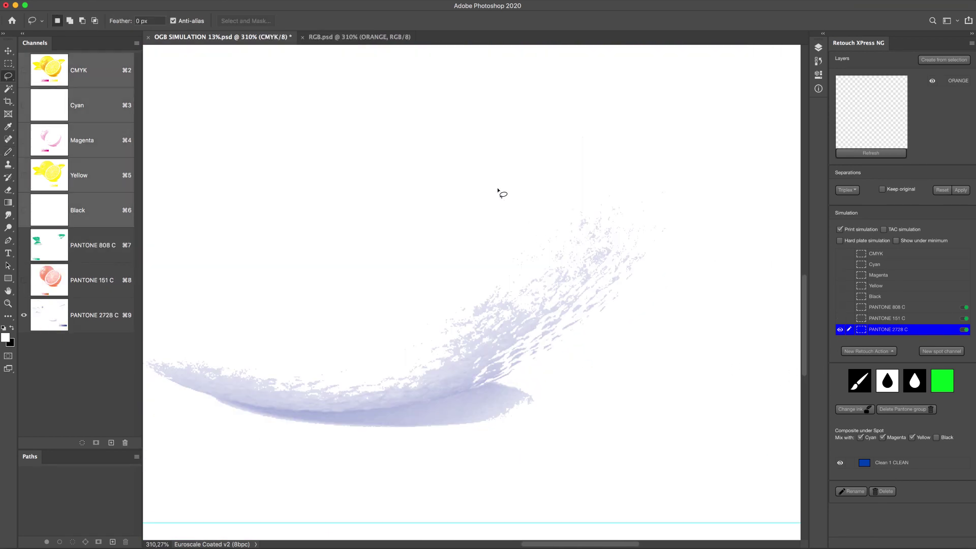
mouse_move(532, 188)
mouse_down()
mouse_move(514, 322)
mouse_move(688, 161)
mouse_move(566, 147)
mouse_up()
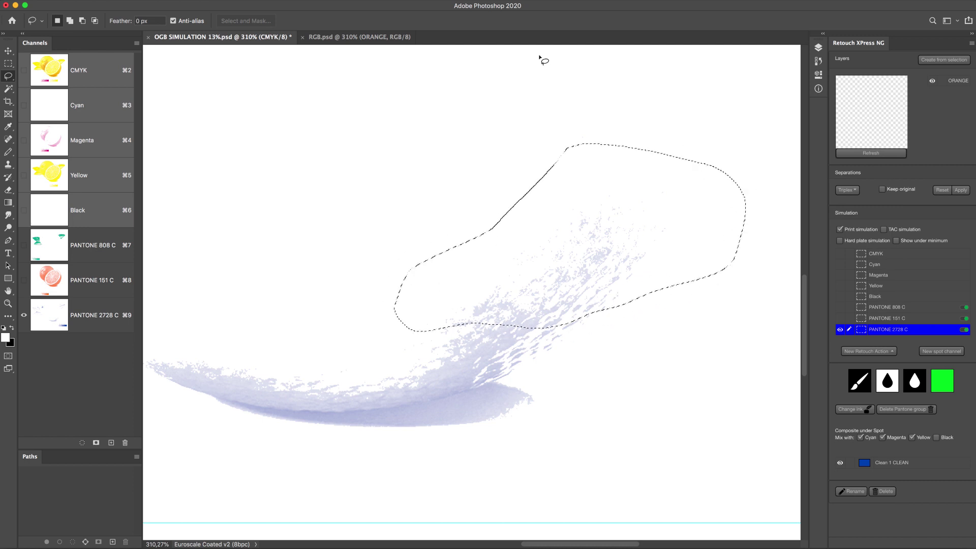
key(shift+F6)
key(Return)
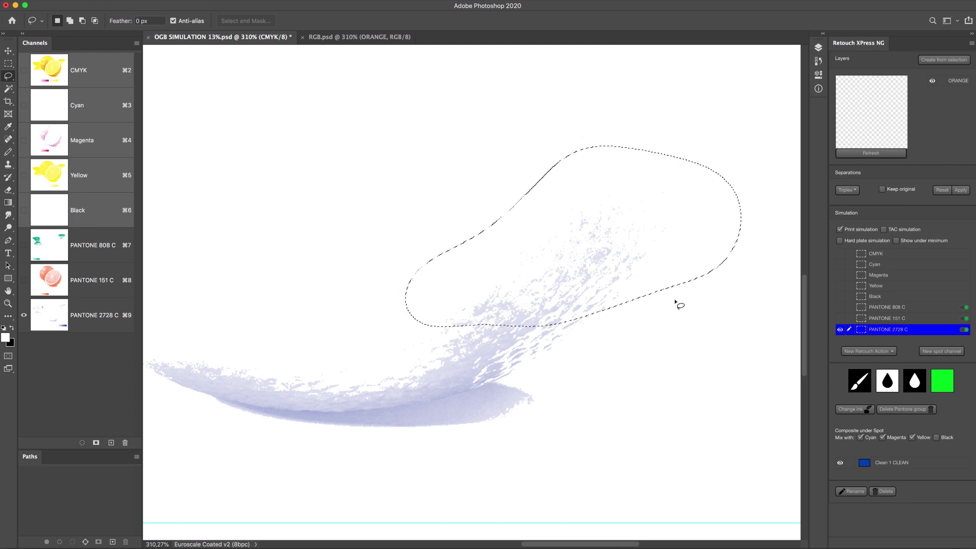
Step: Add a Curves 1 raising the black point to fade those pixels, then show every plate
click(860, 350)
click(855, 338)
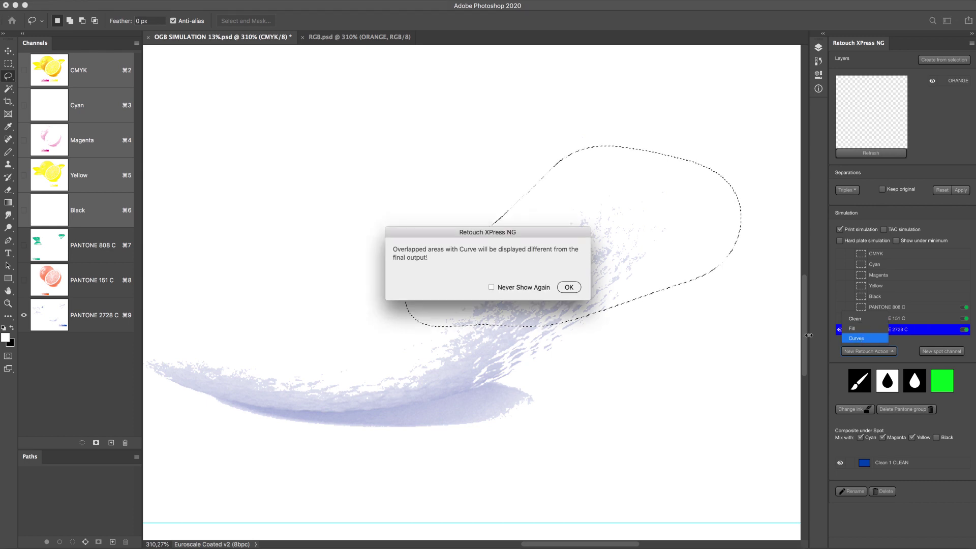
click(570, 288)
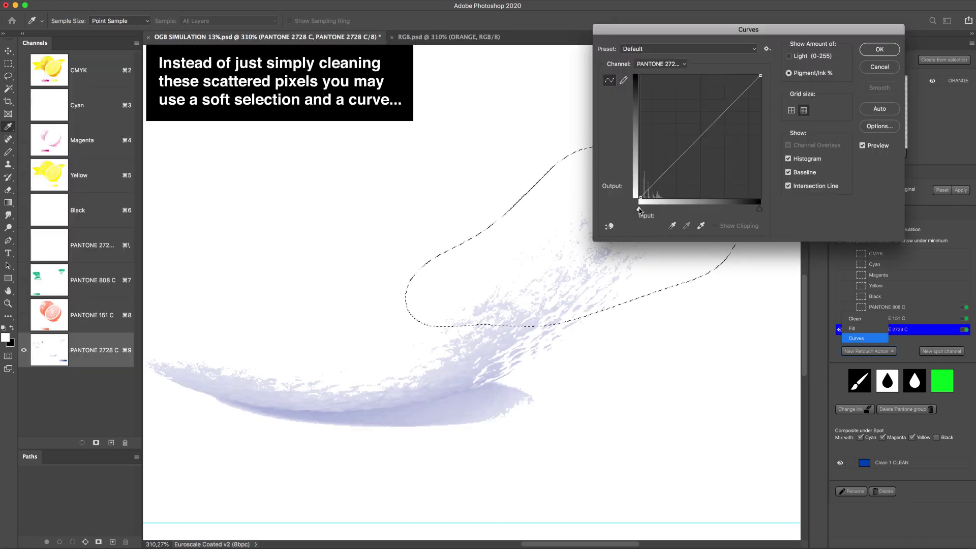
drag(639, 209, 654, 211)
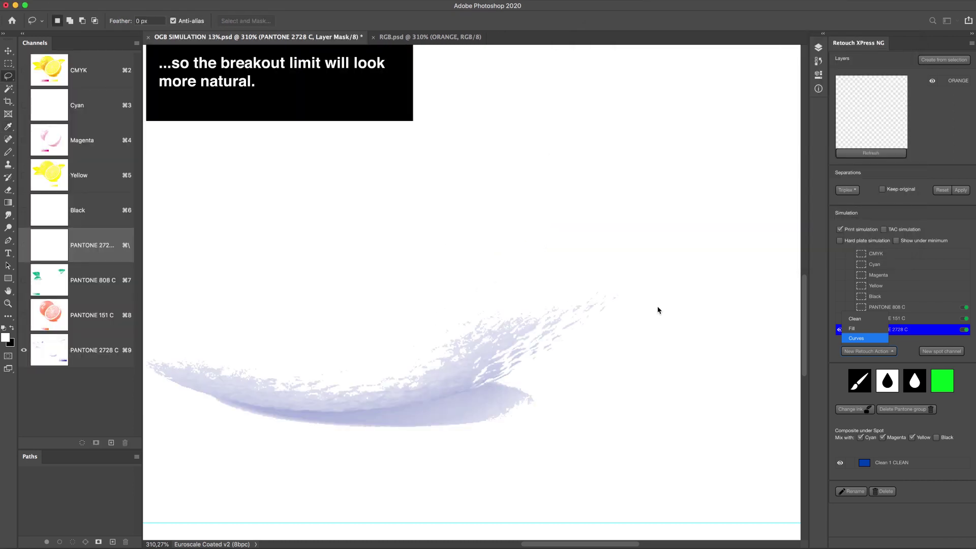
key(Return)
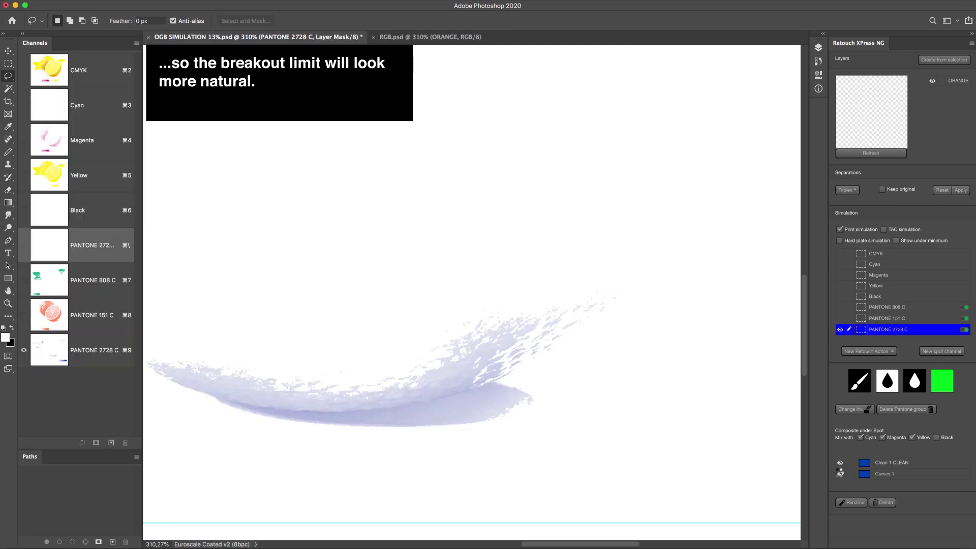
click(839, 330)
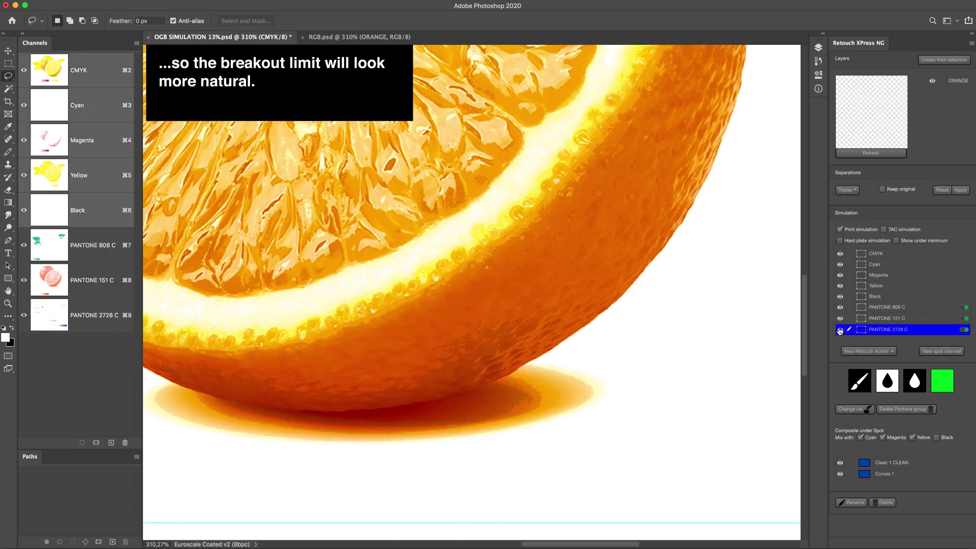
Step: Fit the image in the window and review the CMYK group's retouch actions
key(super+0)
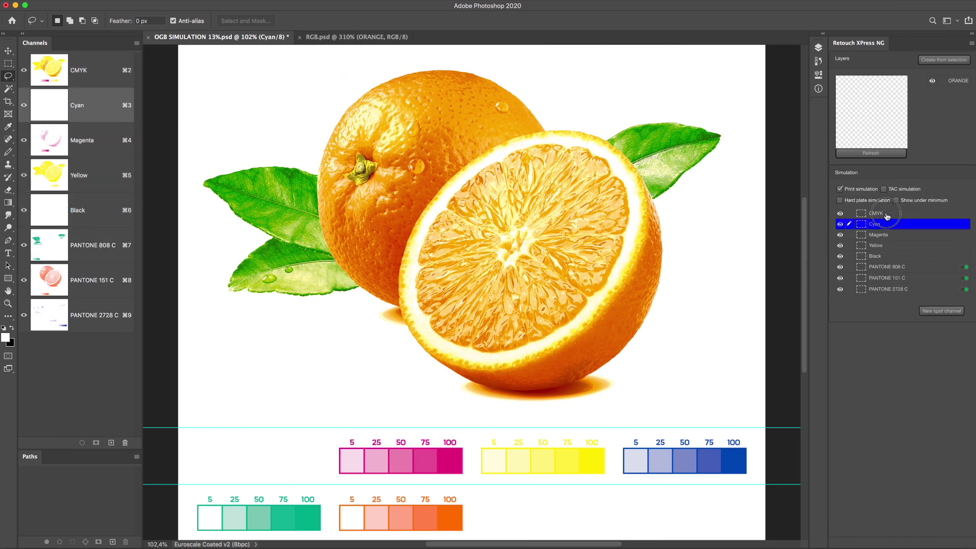
click(887, 214)
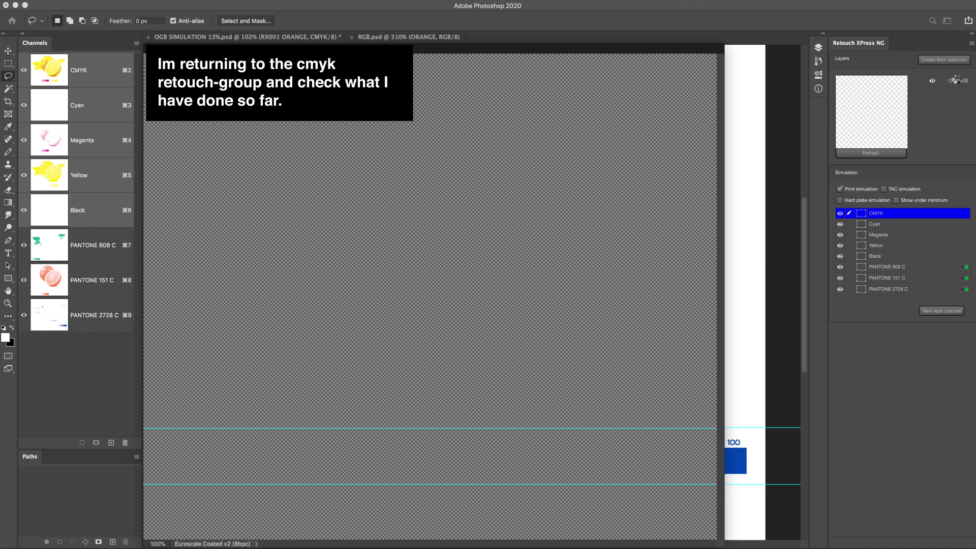
click(956, 81)
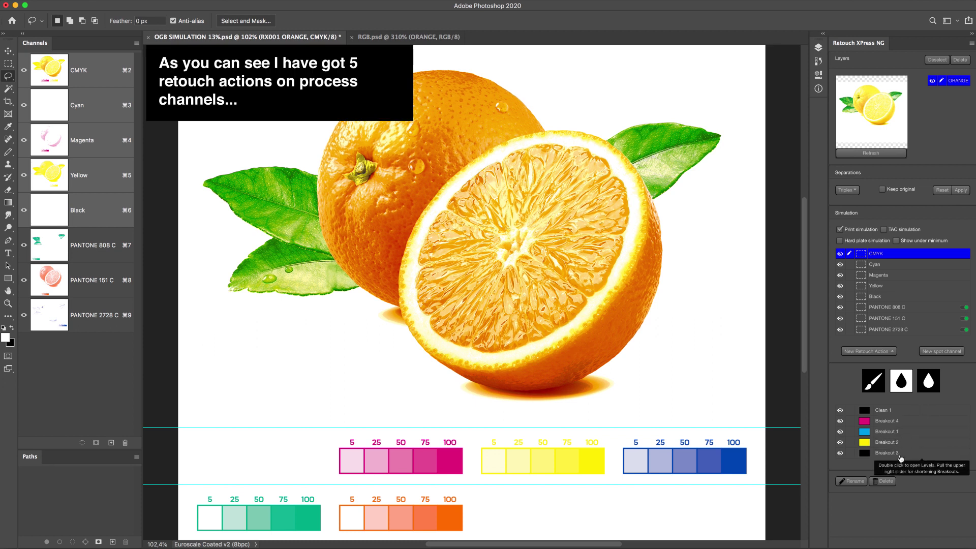
click(895, 253)
Step: View Cyan, Magenta (toggling Breakout 4 off and on) and Yellow plates individually
click(894, 224)
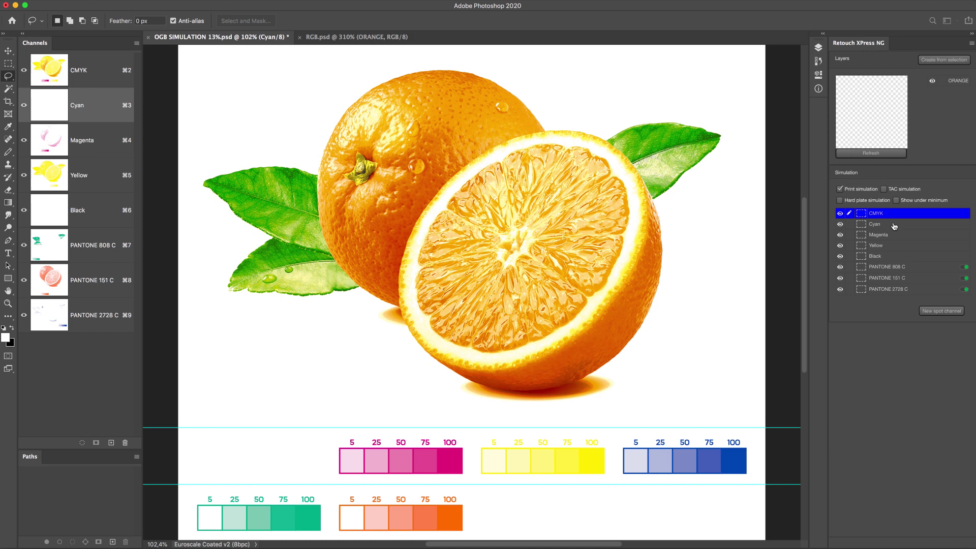
click(841, 224)
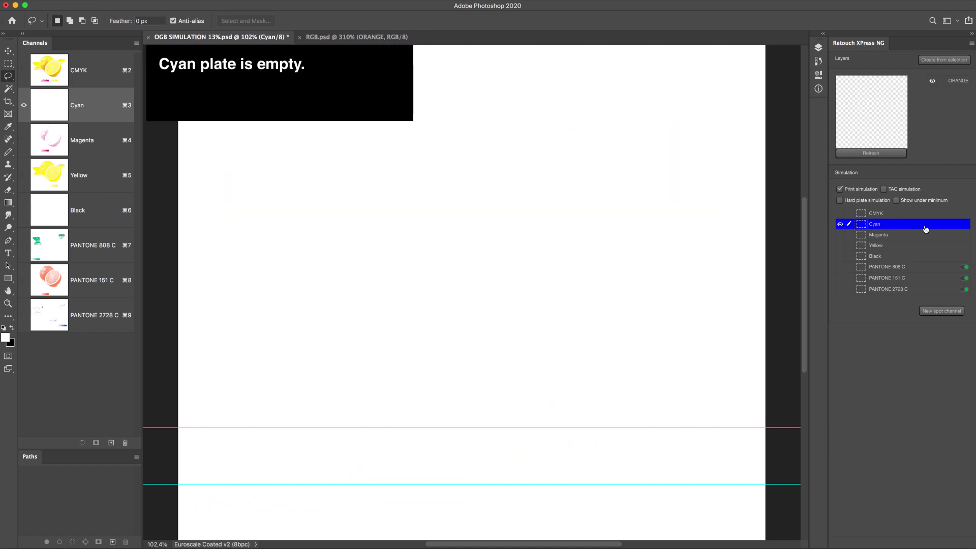
click(905, 236)
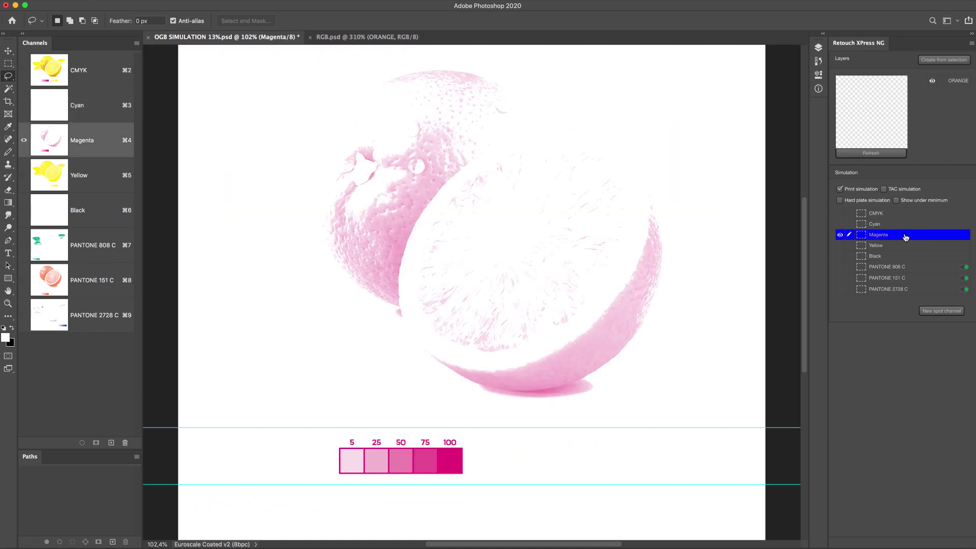
click(957, 80)
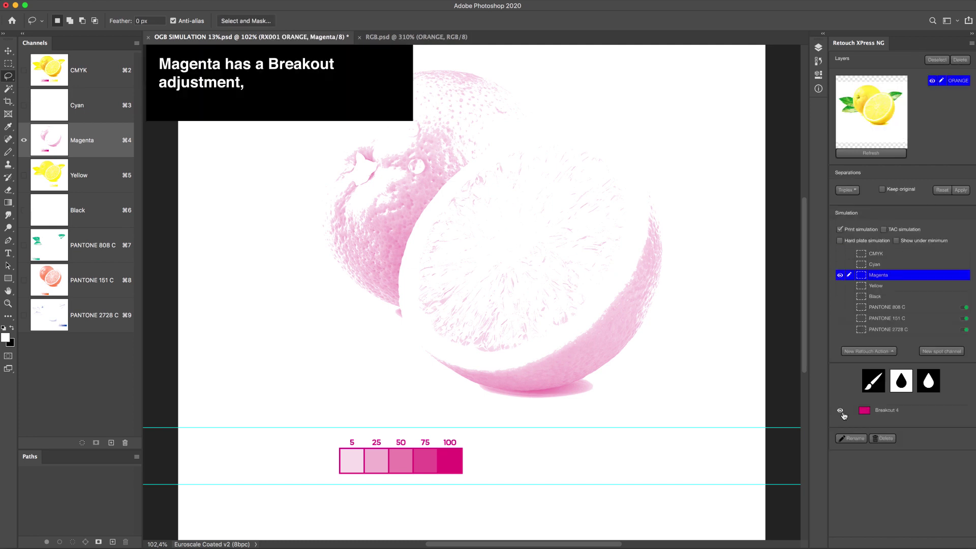
click(841, 412)
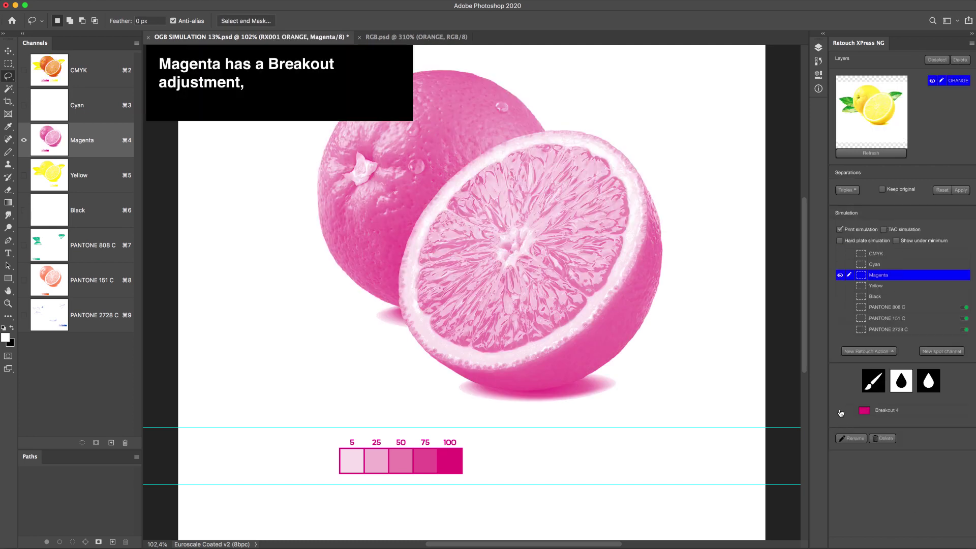
click(841, 411)
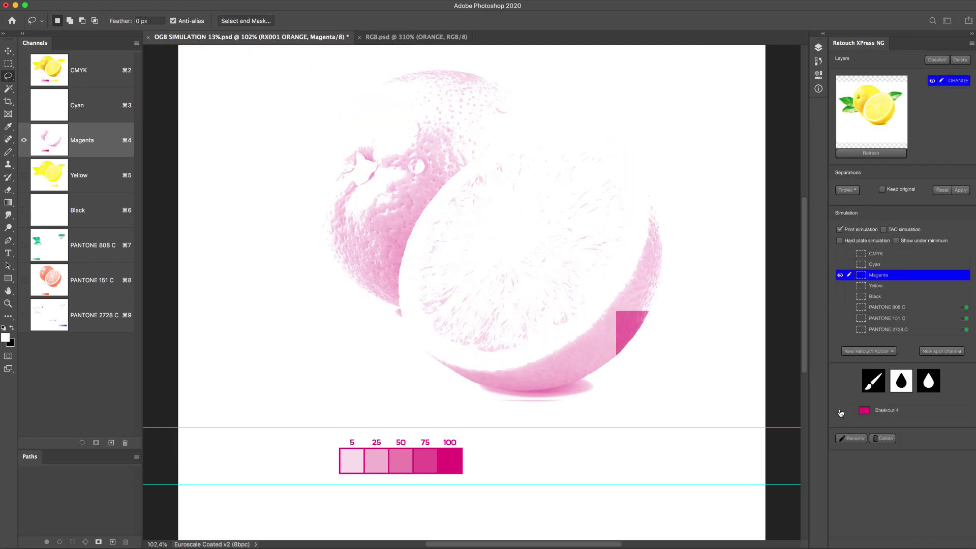
click(889, 287)
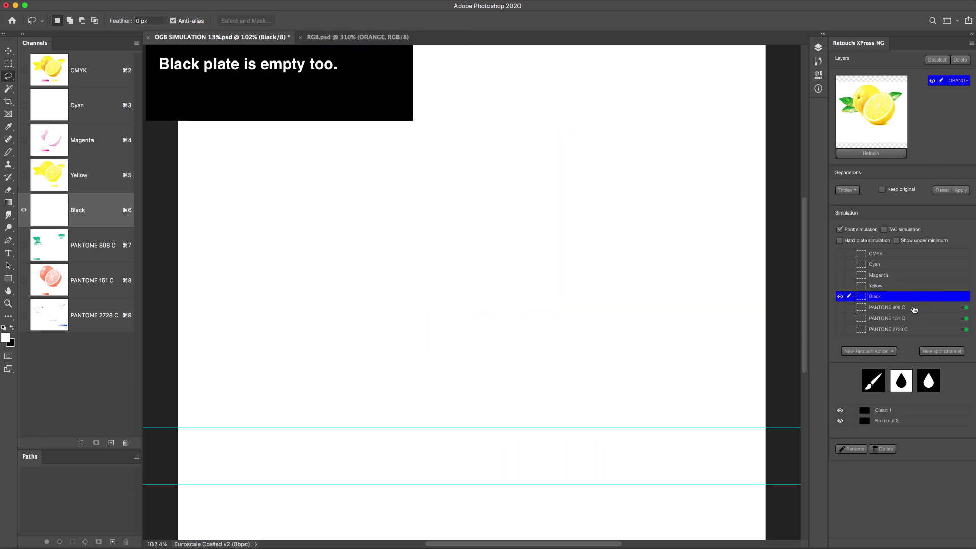
Step: Toggle Curves 1 off and on for PANTONE 808 C and 151 C, then view PANTONE 2728 C
click(914, 307)
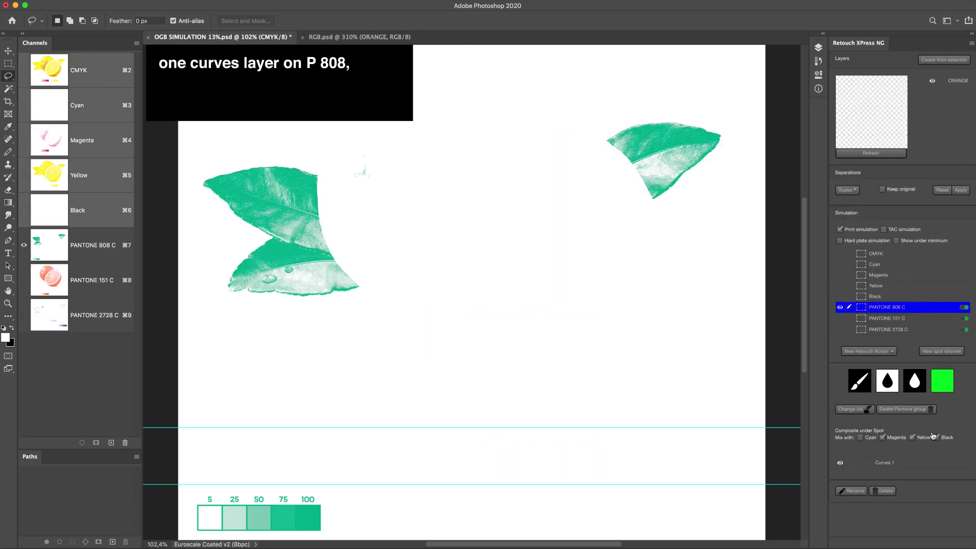
click(838, 461)
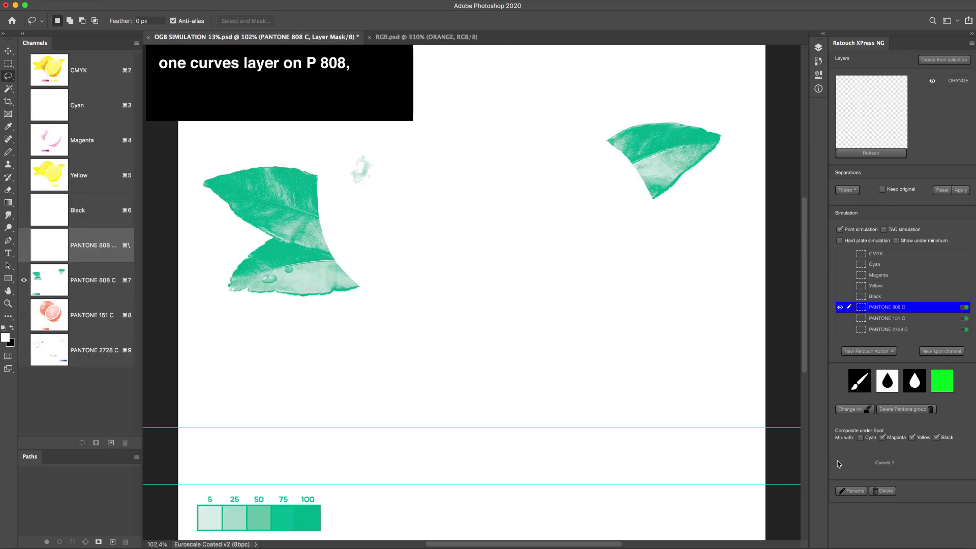
click(838, 461)
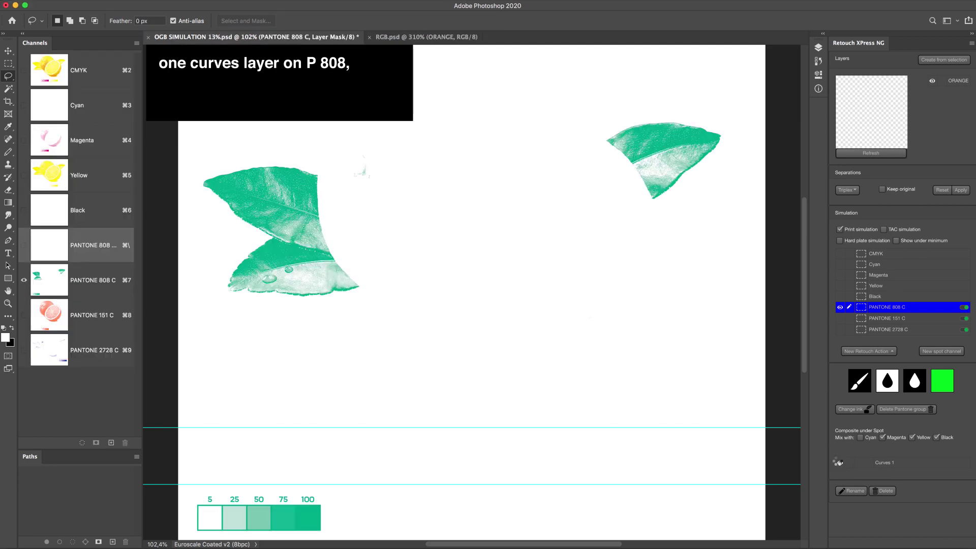
click(918, 319)
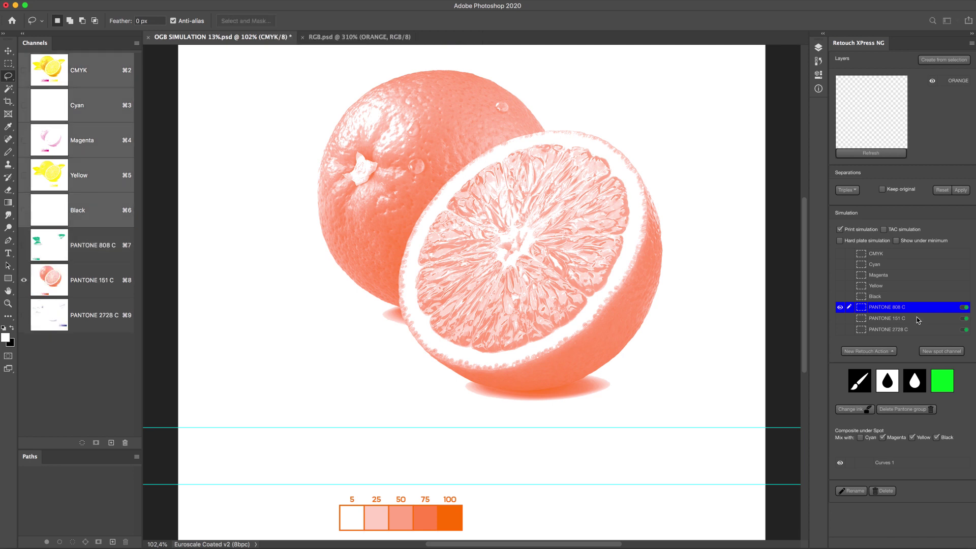
click(840, 462)
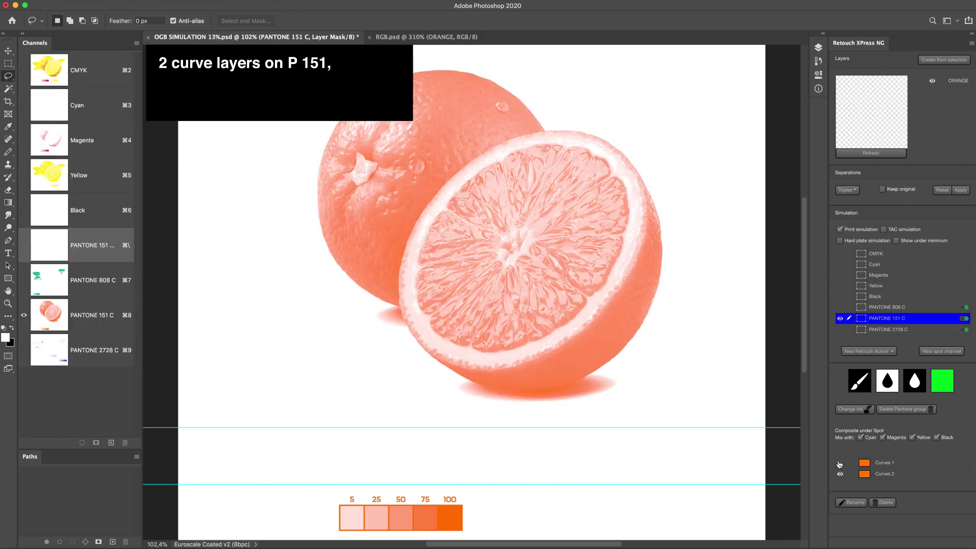
click(839, 462)
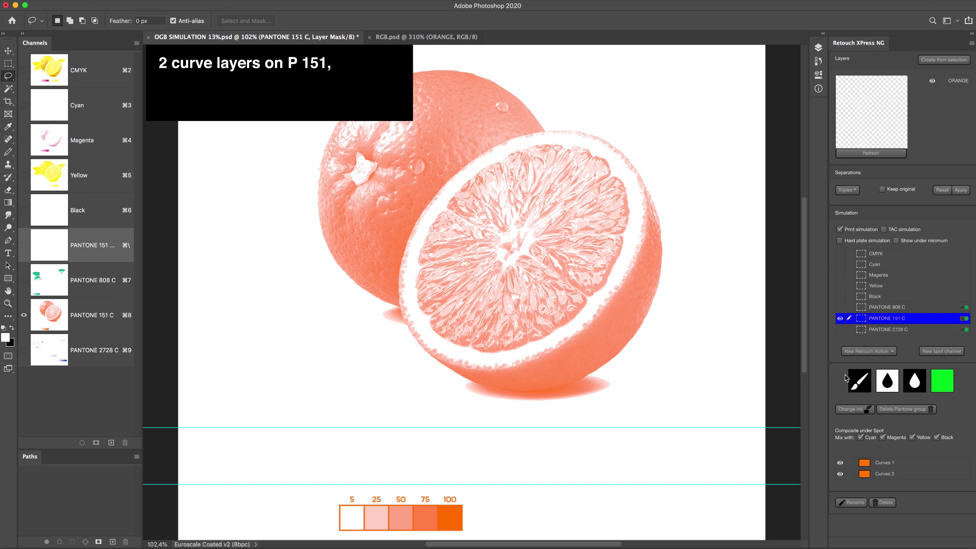
click(912, 330)
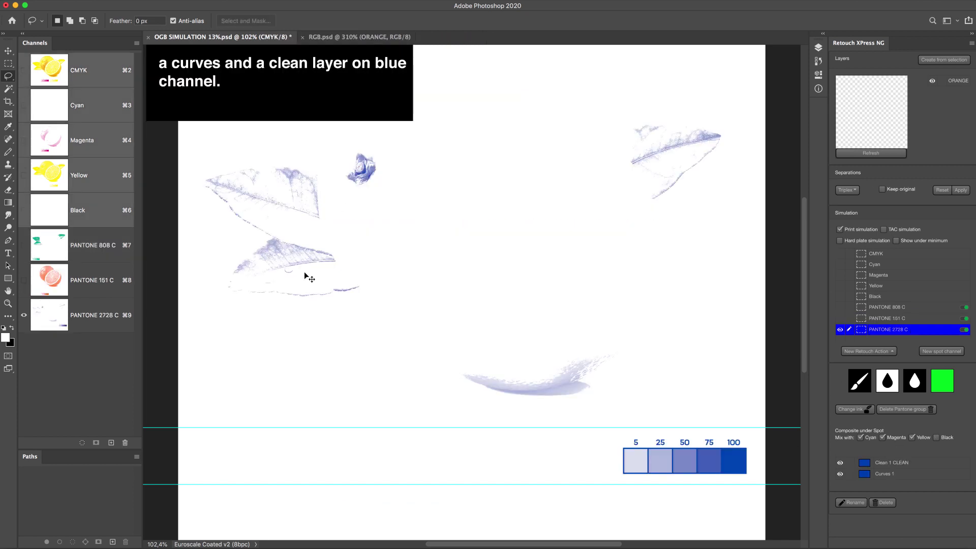
Step: Compare the 2728 C plate's leaf with Clean 1 and Curves 1 each toggled off and on
drag(309, 276, 356, 229)
click(841, 464)
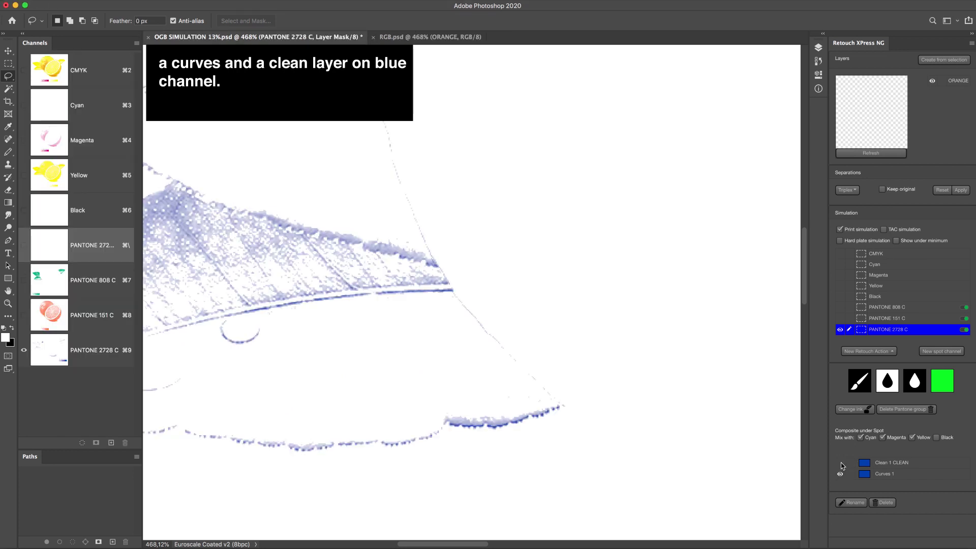
click(840, 464)
key(super+0)
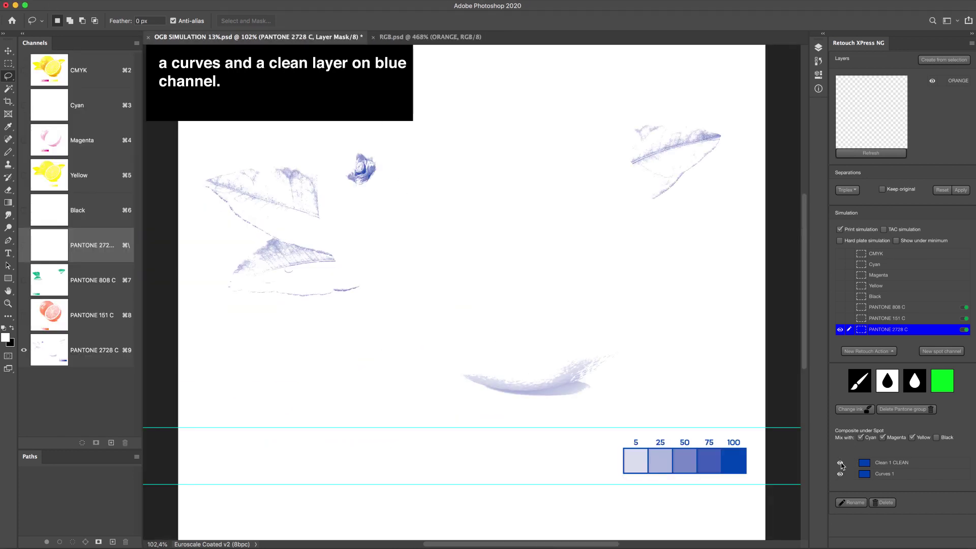
click(840, 474)
click(840, 474)
Step: Turn the CMYK, PANTONE 808 C and 151 C plates back on and collapse the retouch panel
click(840, 254)
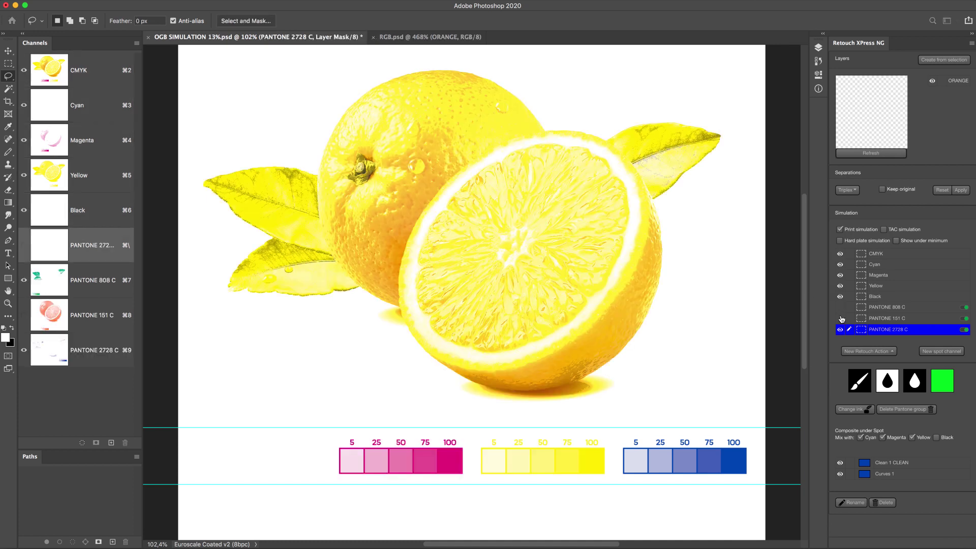
click(839, 307)
click(840, 318)
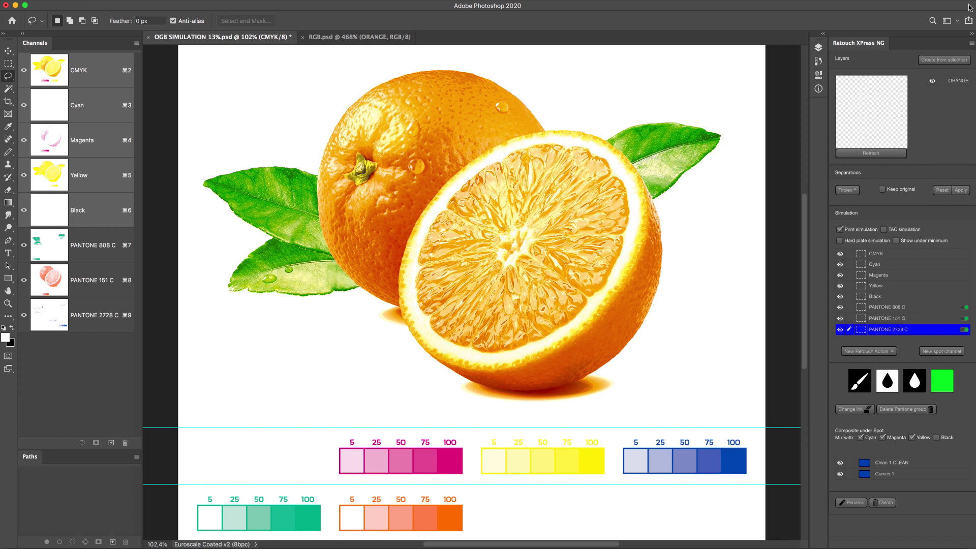
click(971, 33)
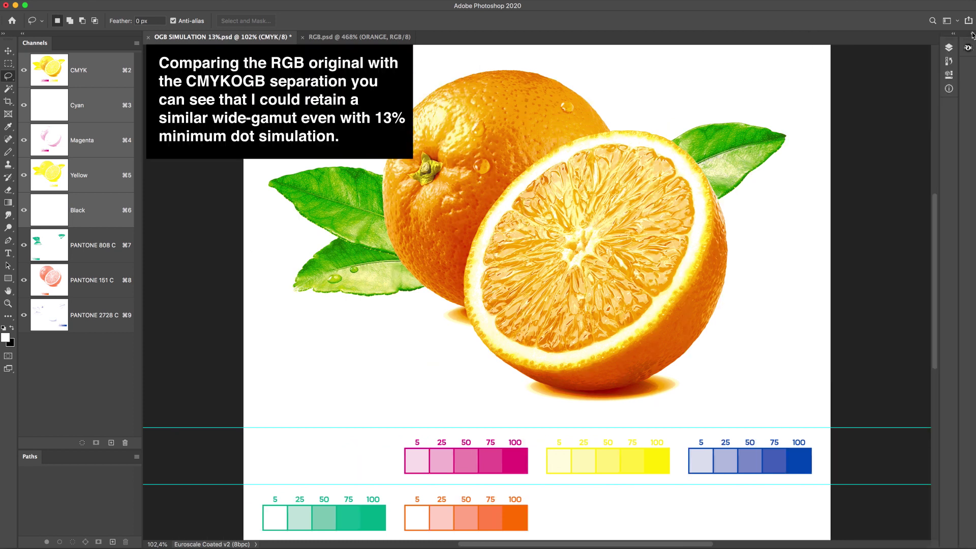
Step: Alternate between the RGB.psd original and the OGB SIMULATION separation, ending on RGB.psd
click(359, 36)
click(202, 39)
click(354, 37)
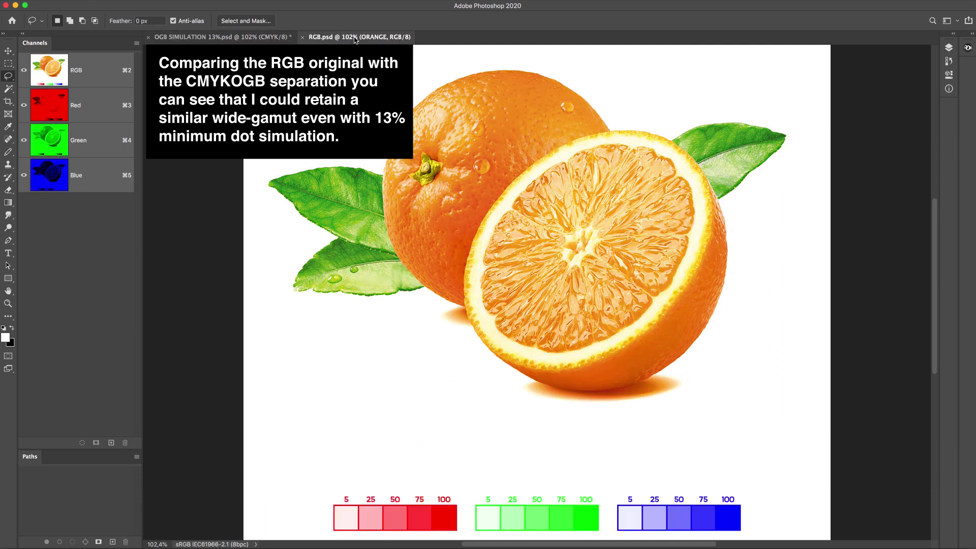
click(206, 37)
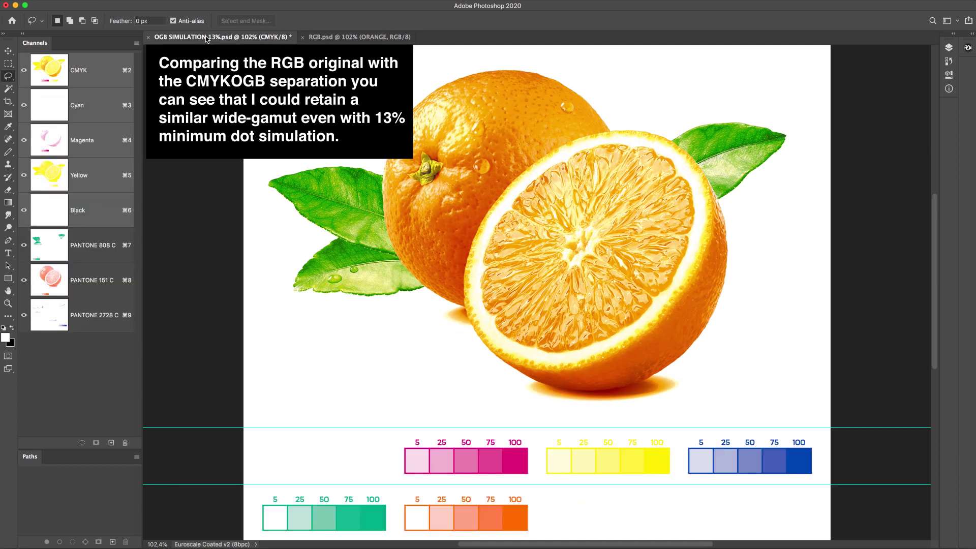
click(354, 37)
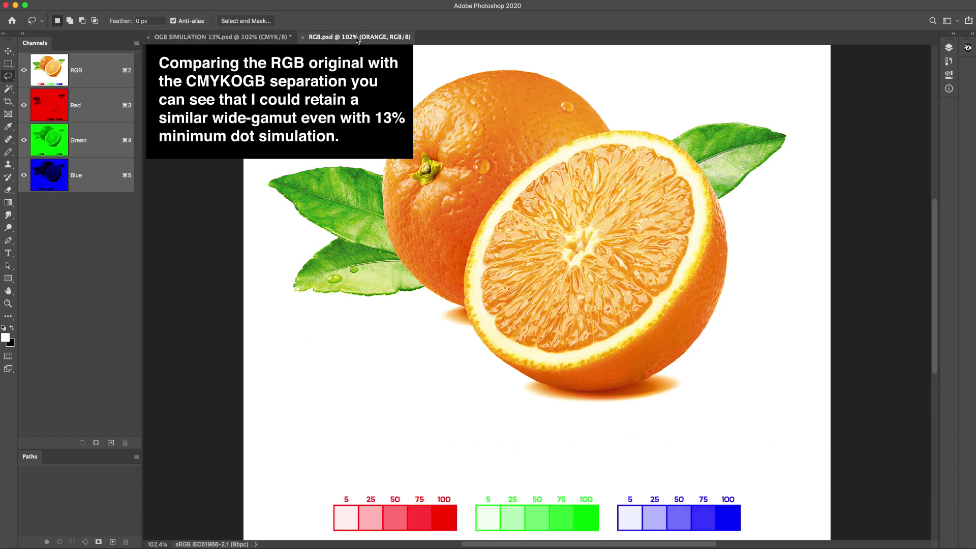